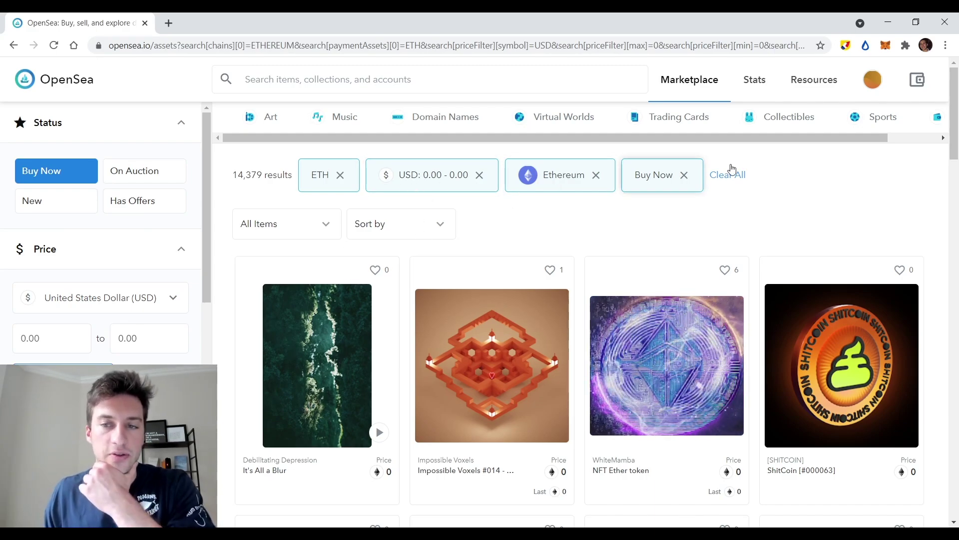
# Sort the filtered free Ethereum Buy Now items by Most Favorited
pyautogui.click(370, 228)
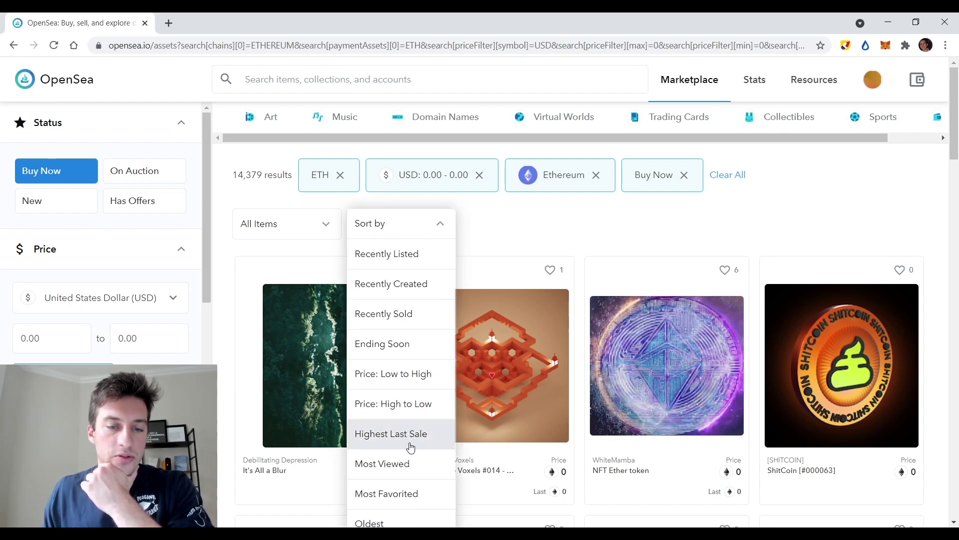
pyautogui.click(403, 492)
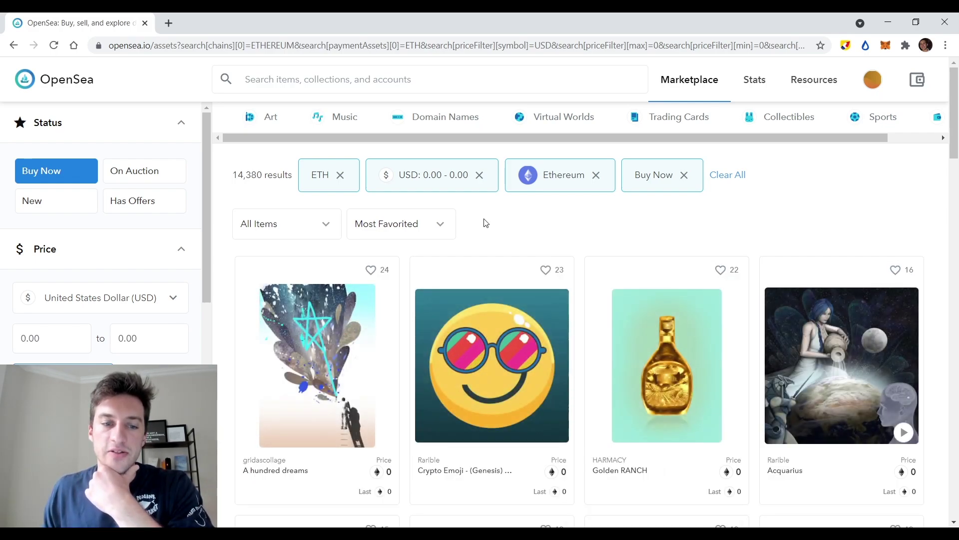
# Open the "A hundred dreams" item, review its price history and listings, and return to the search results
pyautogui.click(329, 428)
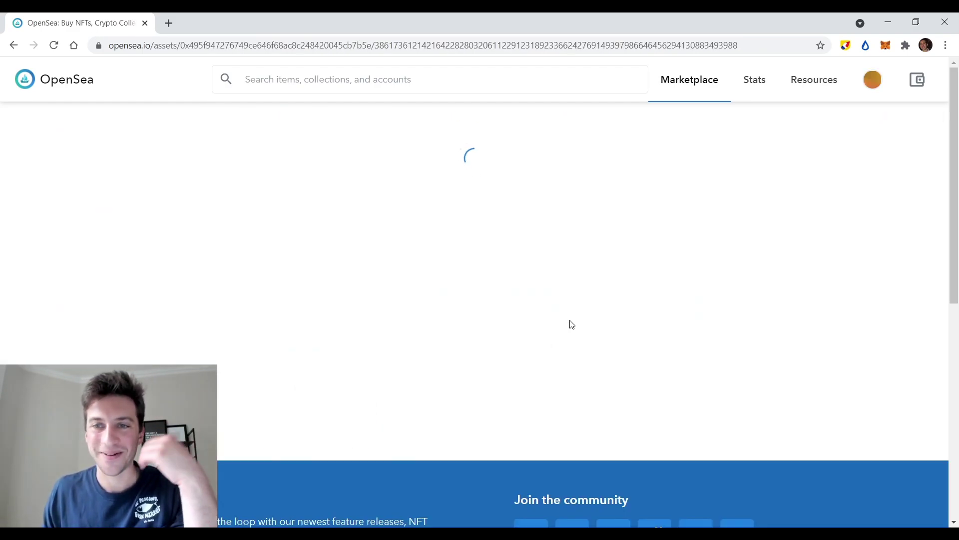
pyautogui.scroll(-1, 519, 330)
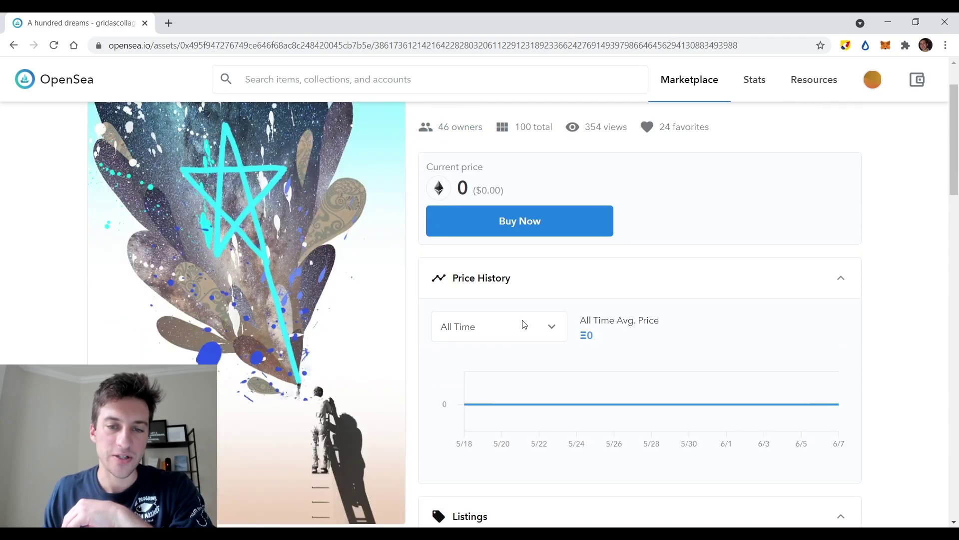
pyautogui.scroll(-8, 523, 324)
pyautogui.scroll(6, 544, 265)
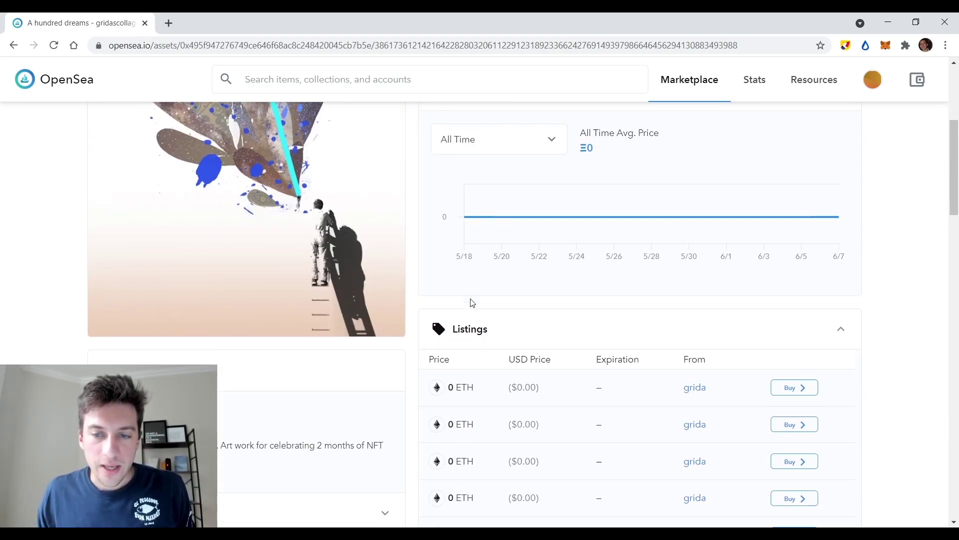
pyautogui.scroll(-1, 550, 330)
pyautogui.click(13, 45)
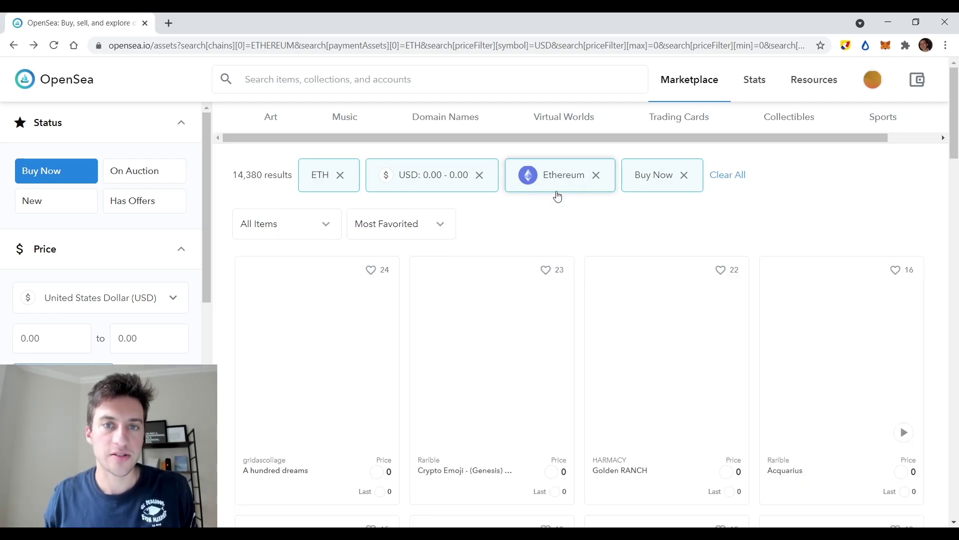
# Browse the most favorited free items to compare their artwork, favorites and prices
pyautogui.scroll(-1, 520, 266)
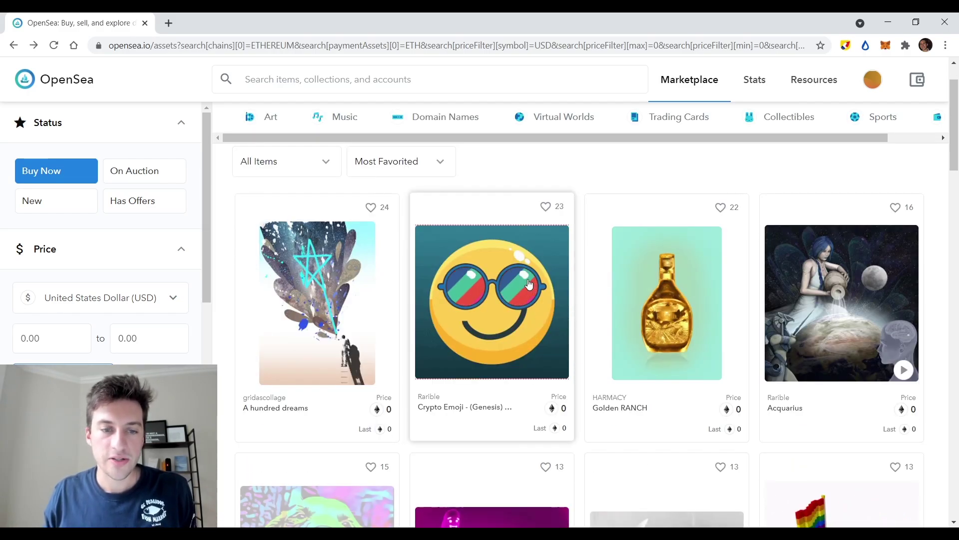
pyautogui.scroll(-2, 529, 270)
pyautogui.scroll(-2, 542, 274)
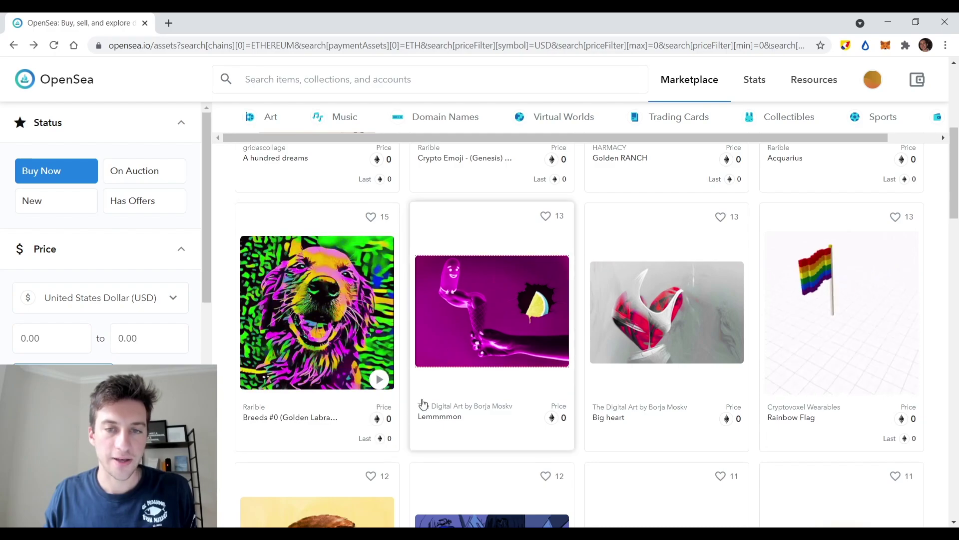
pyautogui.scroll(1, 477, 375)
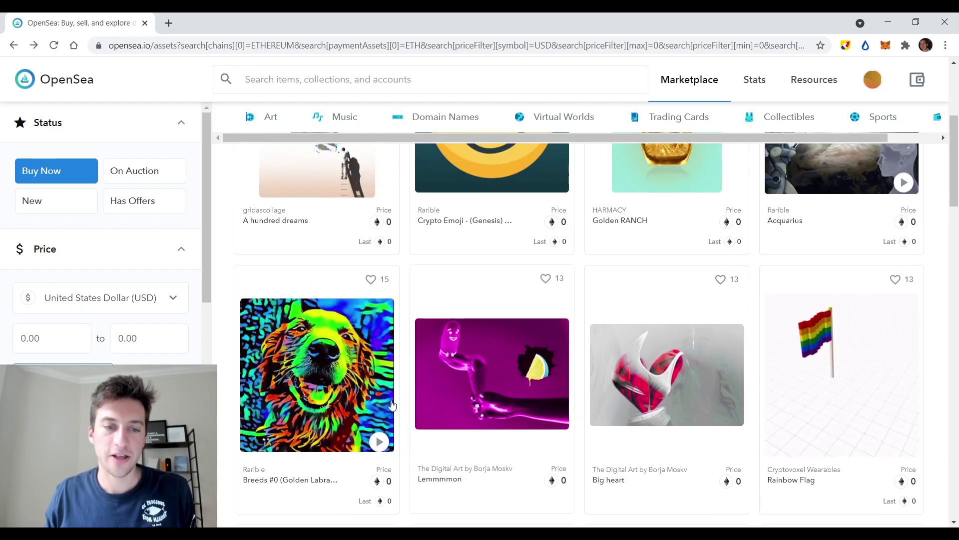
pyautogui.scroll(2, 501, 332)
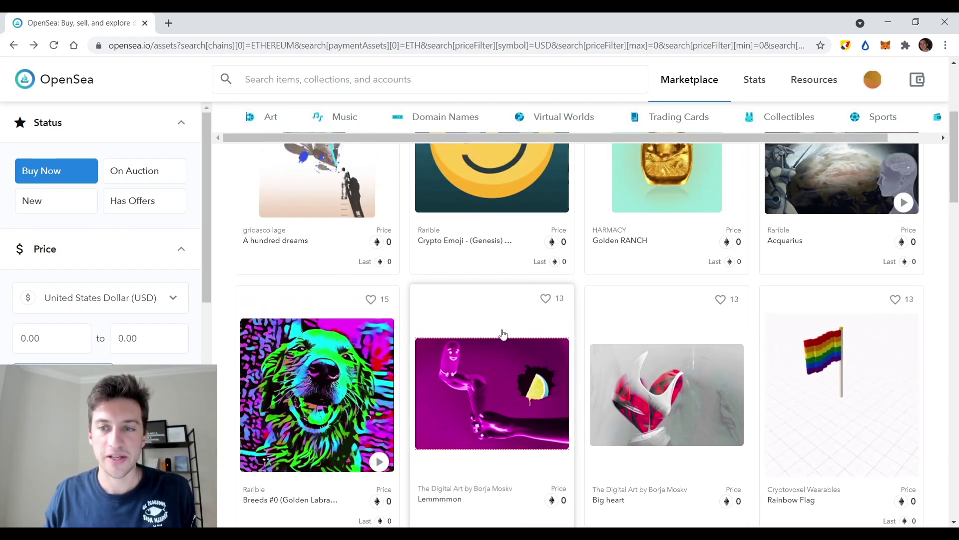
pyautogui.scroll(-2, 516, 358)
pyautogui.scroll(1, 455, 355)
pyautogui.scroll(3, 455, 355)
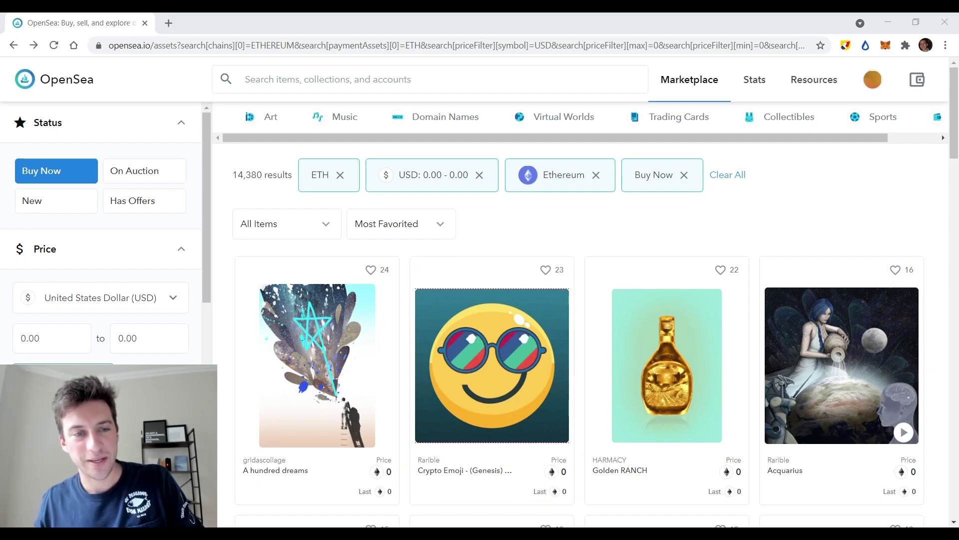
# Open the Crypto Emoji - (Genesis) Cool Smiley item and review its price history and listings
pyautogui.click(490, 367)
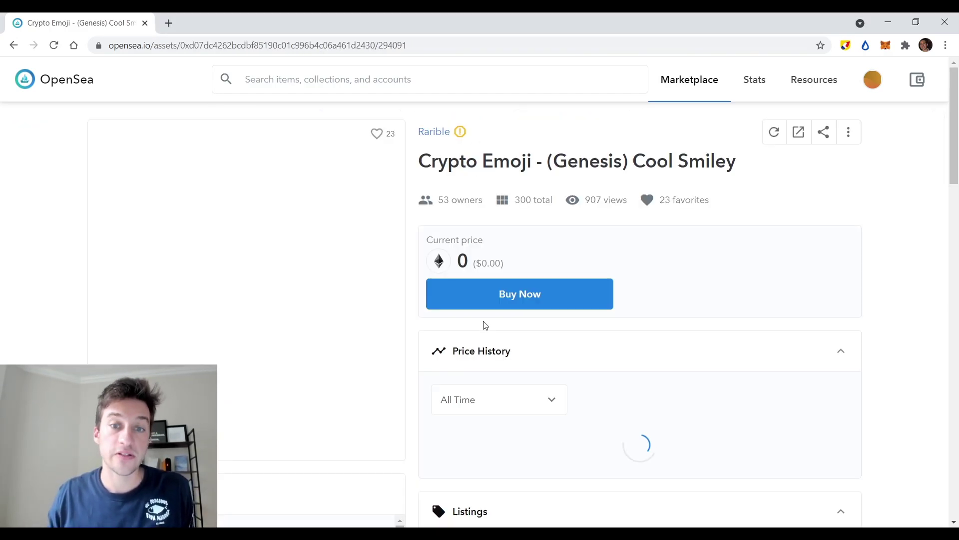
pyautogui.scroll(-2, 472, 276)
pyautogui.scroll(-5, 469, 231)
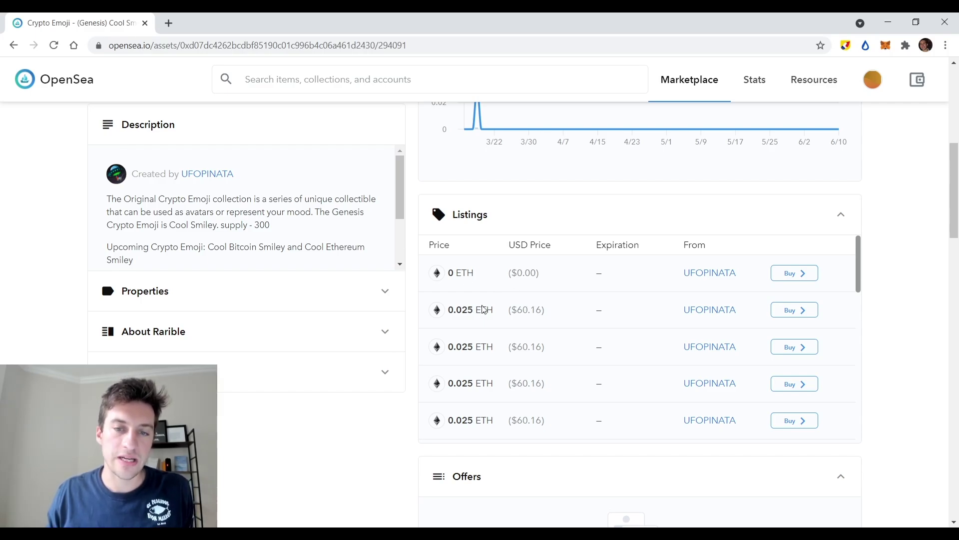
pyautogui.scroll(8, 402, 312)
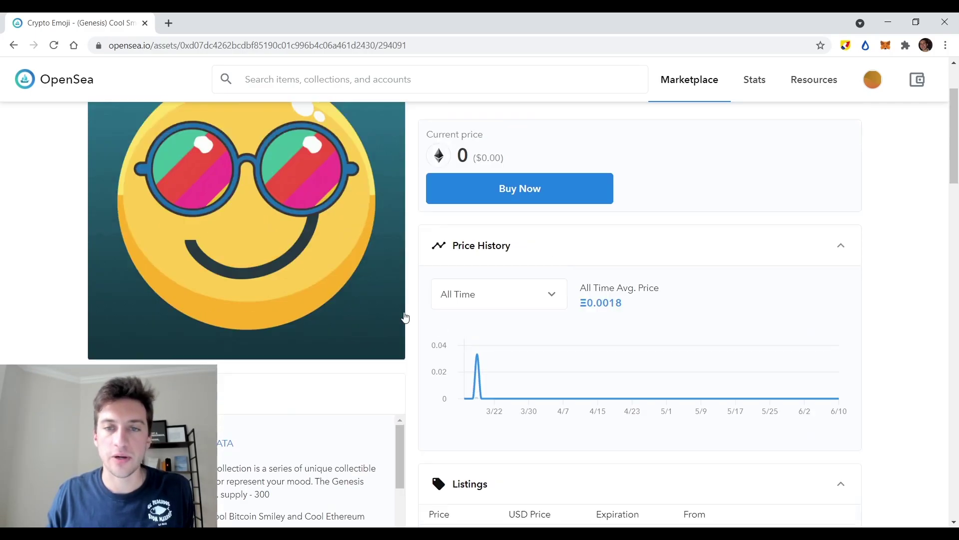
pyautogui.scroll(-9, 405, 320)
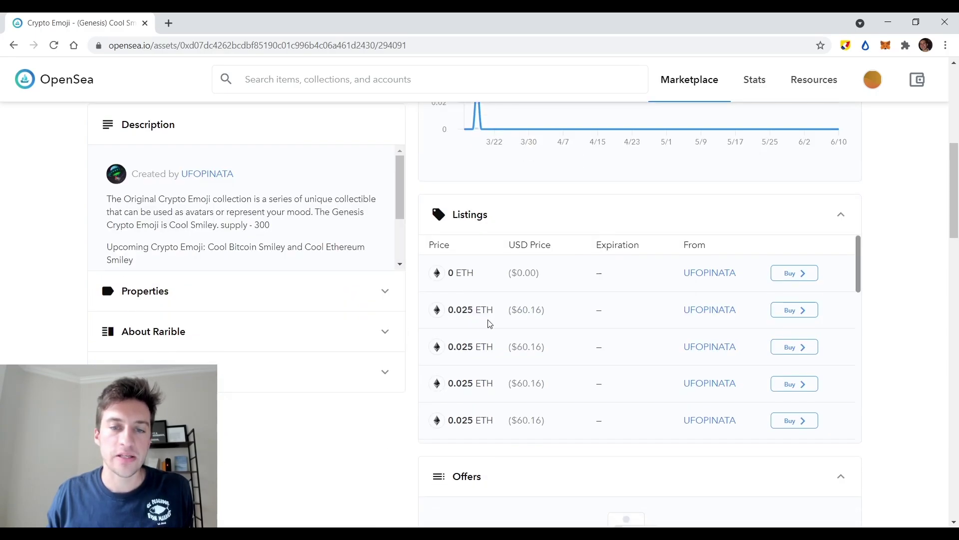
pyautogui.scroll(-10, 415, 325)
pyautogui.scroll(10, 418, 326)
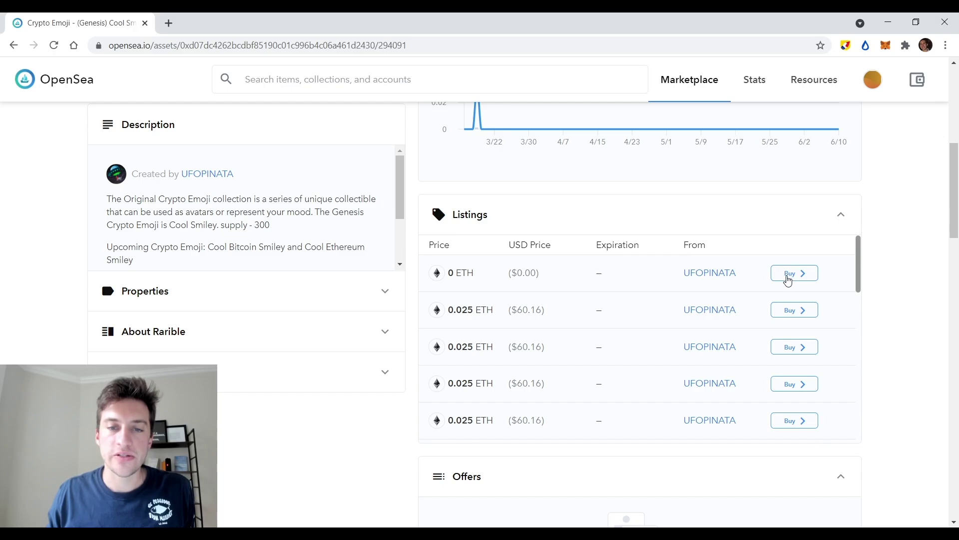
# Buy the 0 ETH listing, acknowledging that the item is unreviewed and agreeing to the Terms of Service before checking out
pyautogui.click(790, 273)
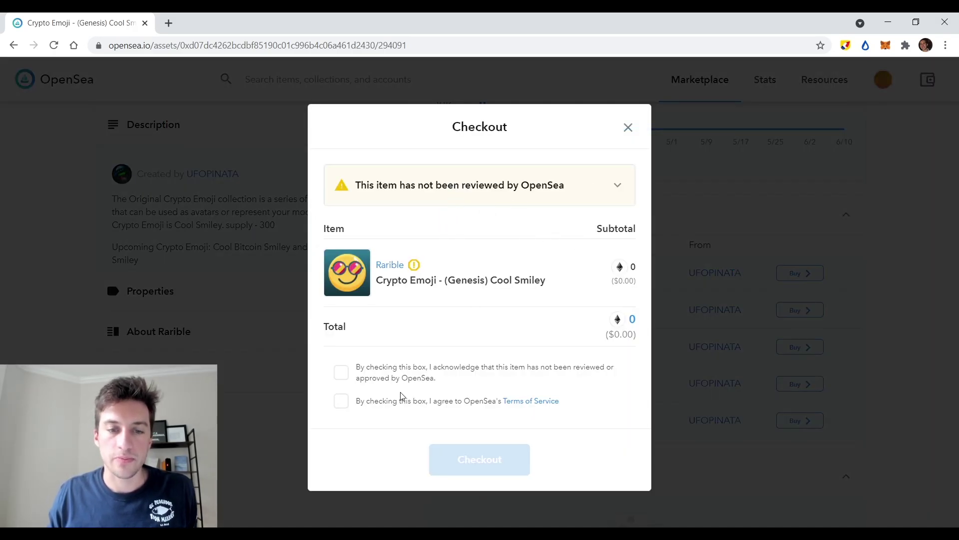
pyautogui.click(342, 373)
pyautogui.click(344, 400)
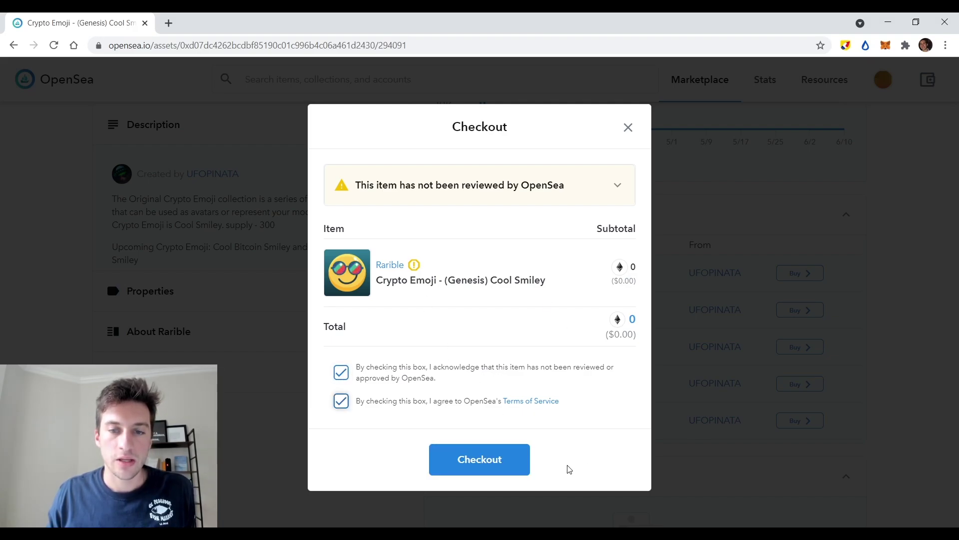
pyautogui.click(491, 465)
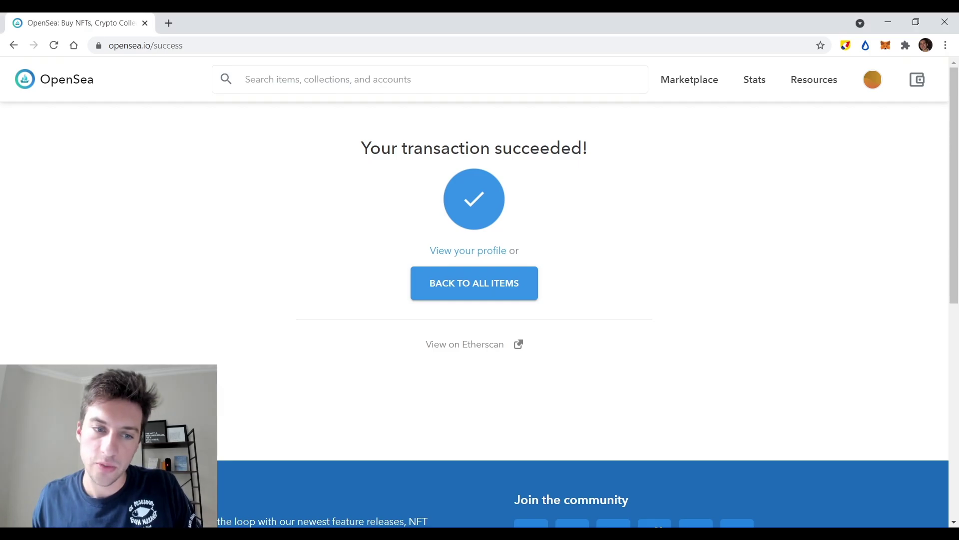
# Leave the purchase confirmation and open the account profile to view the NFTs held in the wallet
pyautogui.click(488, 282)
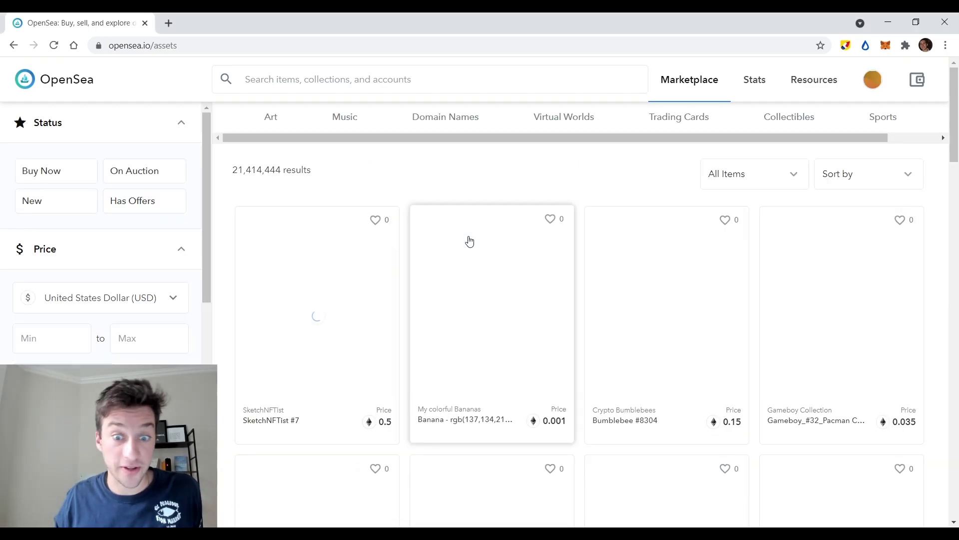
pyautogui.click(872, 80)
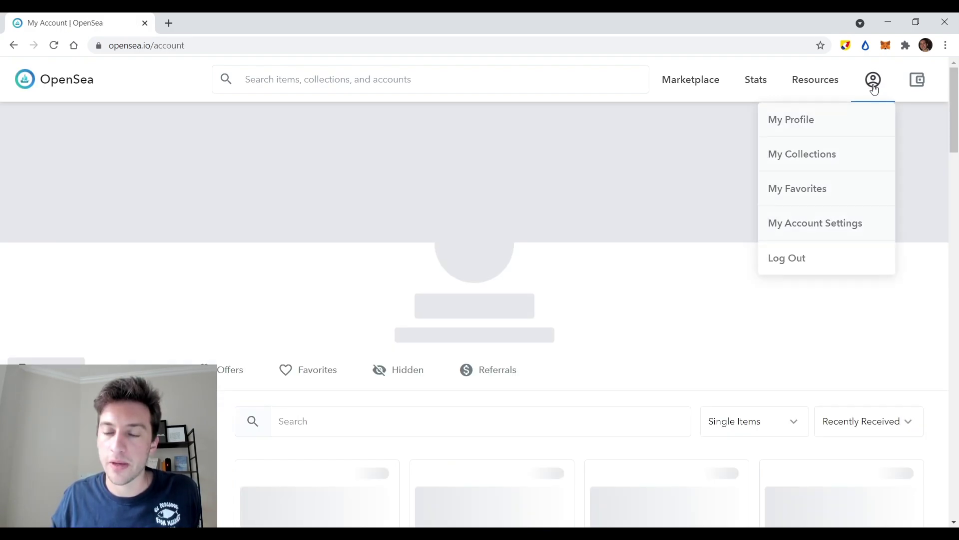
pyautogui.click(824, 168)
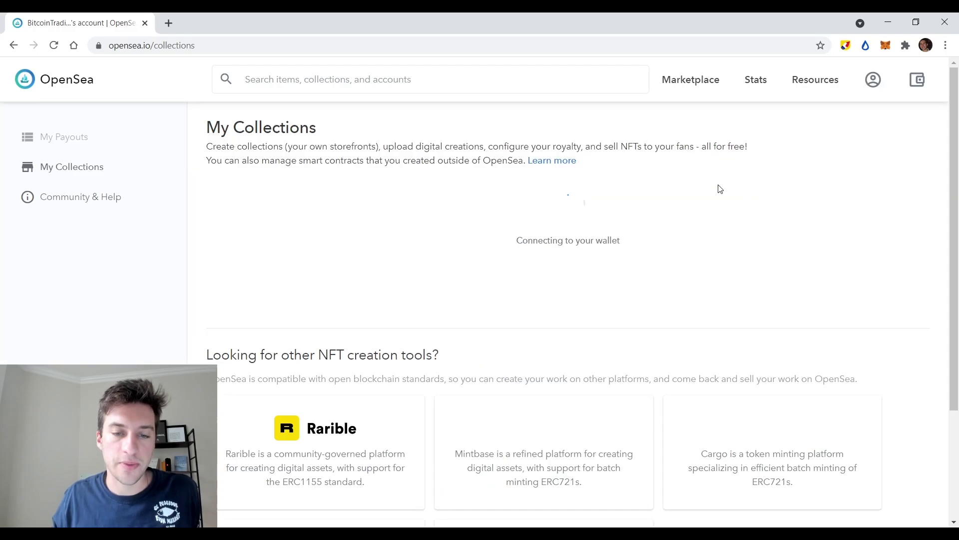
pyautogui.click(14, 45)
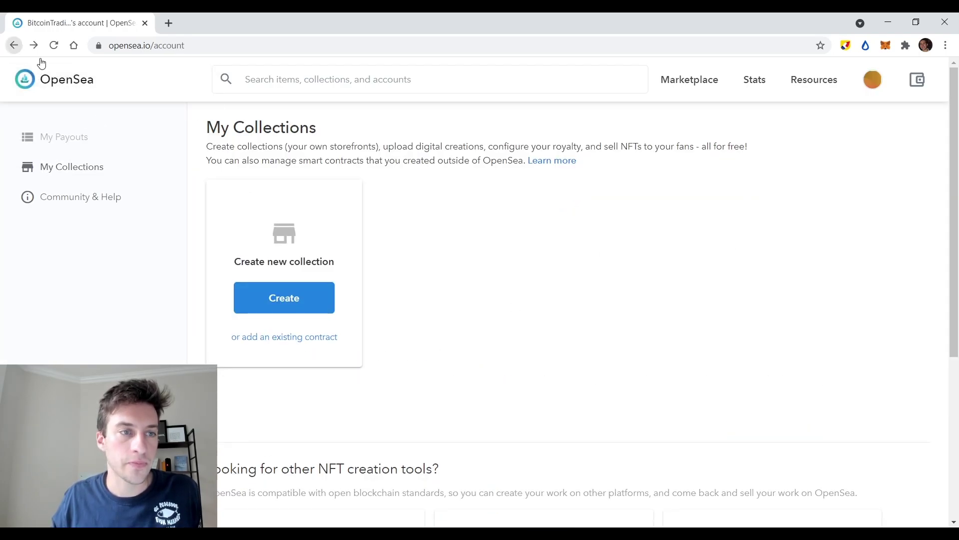
pyautogui.scroll(-3, 618, 358)
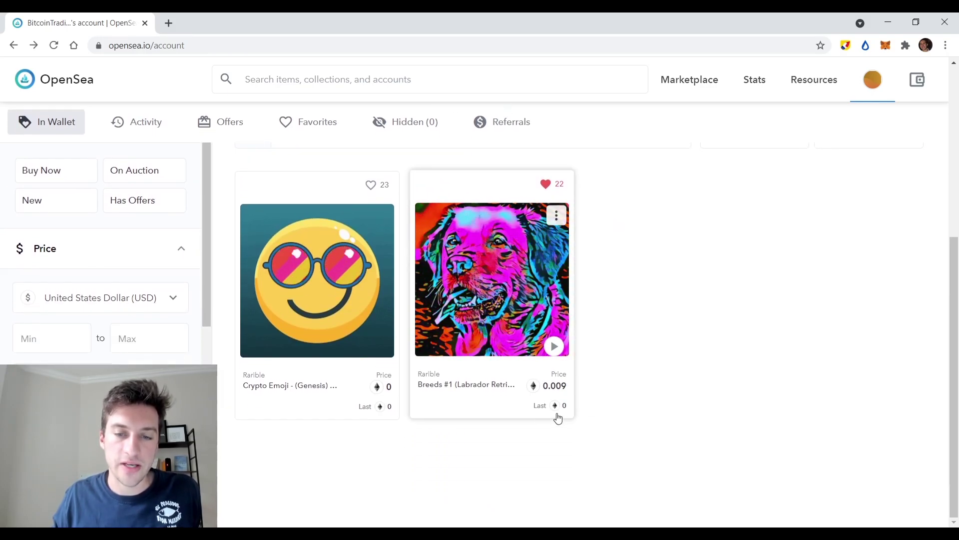
pyautogui.scroll(1, 562, 415)
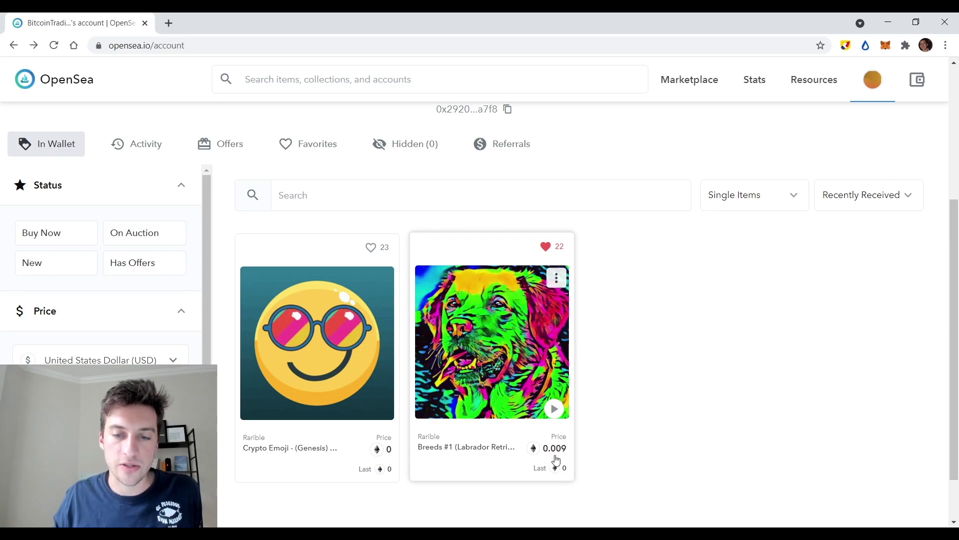
# Open the owned Crypto Emoji - (Genesis) Cool Smiley item and review its current price and listings
pyautogui.click(327, 363)
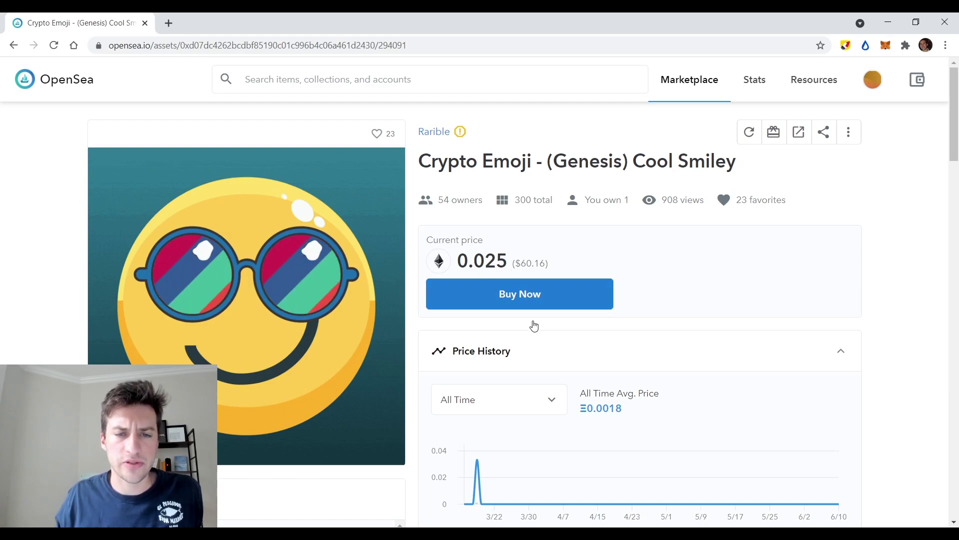
pyautogui.scroll(-5, 549, 375)
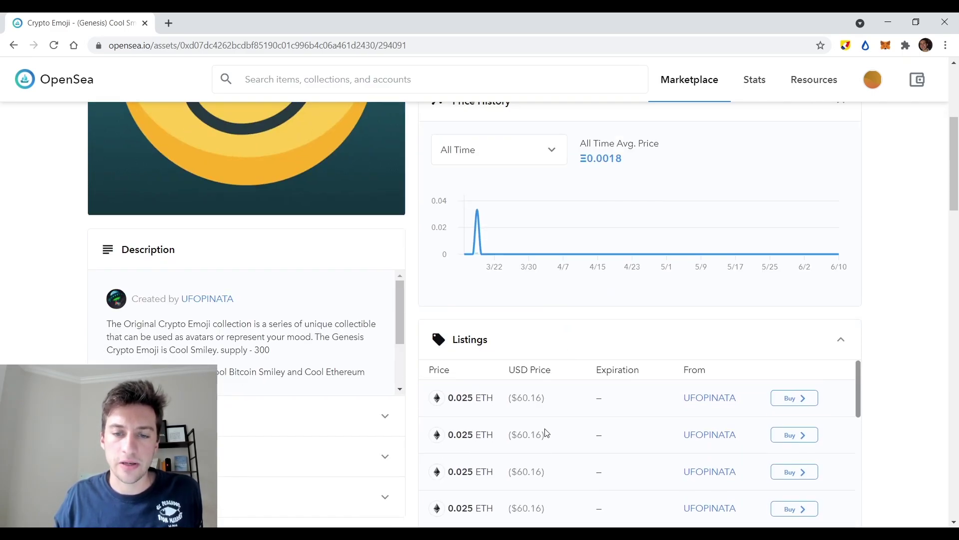
pyautogui.scroll(5, 524, 425)
pyautogui.scroll(-5, 474, 395)
pyautogui.scroll(-4, 413, 369)
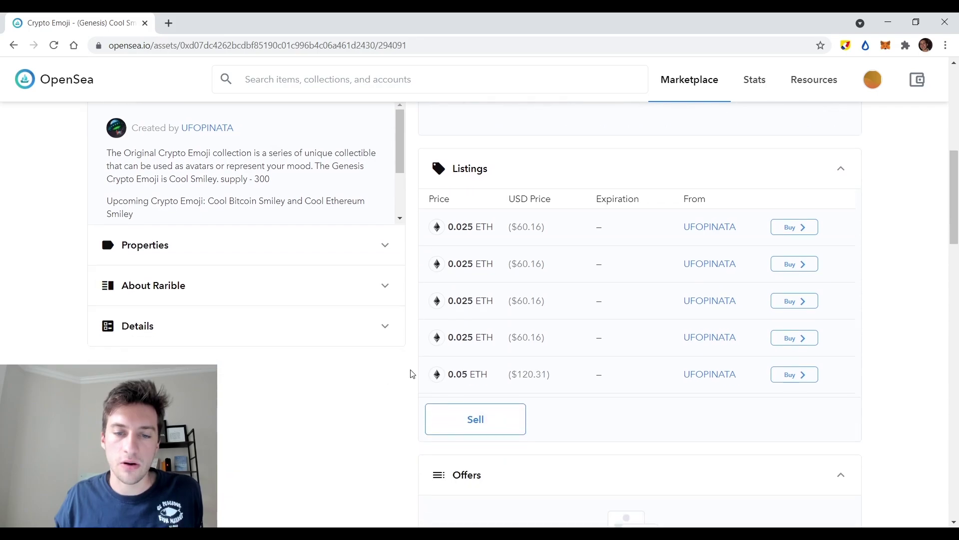
pyautogui.moveTo(859, 196)
pyautogui.mouseDown()
pyautogui.moveTo(859, 345)
pyautogui.moveTo(868, 355)
pyautogui.moveTo(869, 194)
pyautogui.mouseUp()
# Examine the sales and transfers in the Cool Smiley item's trading history
pyautogui.scroll(-12, 894, 260)
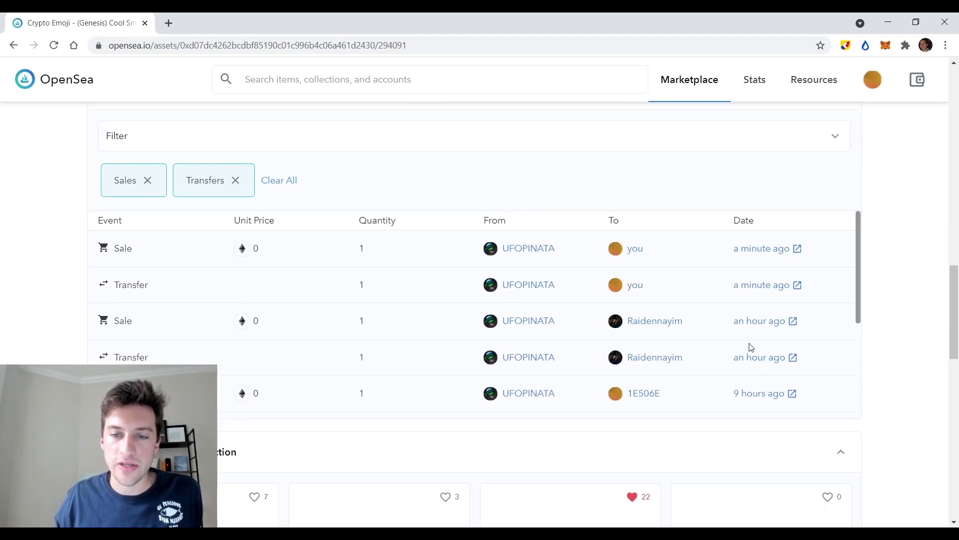
pyautogui.scroll(-3, 751, 347)
pyautogui.scroll(3, 756, 357)
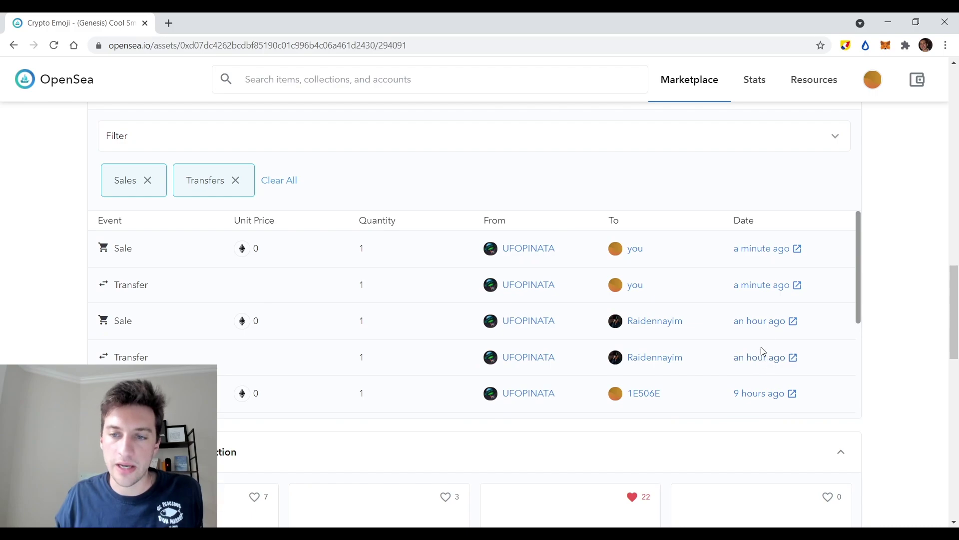
pyautogui.scroll(1, 762, 352)
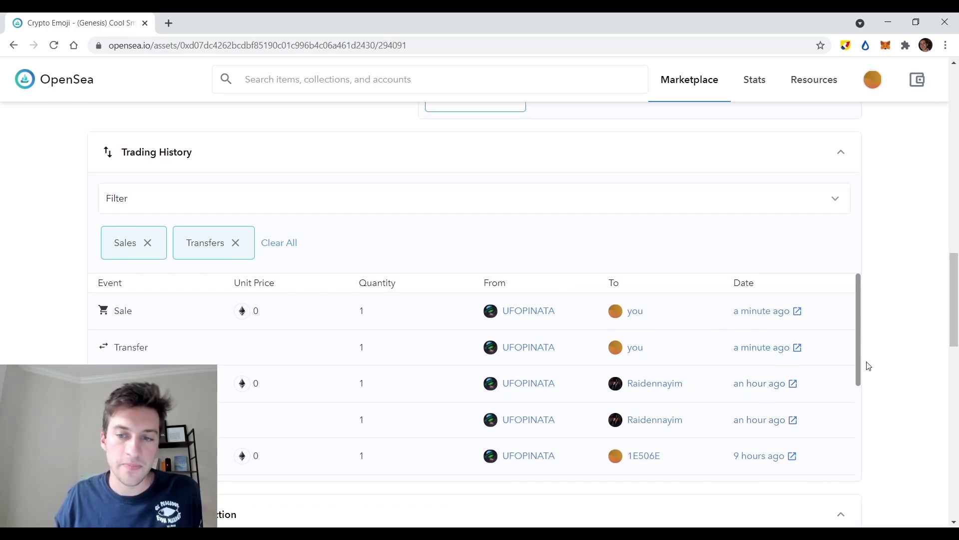
pyautogui.scroll(-4, 483, 432)
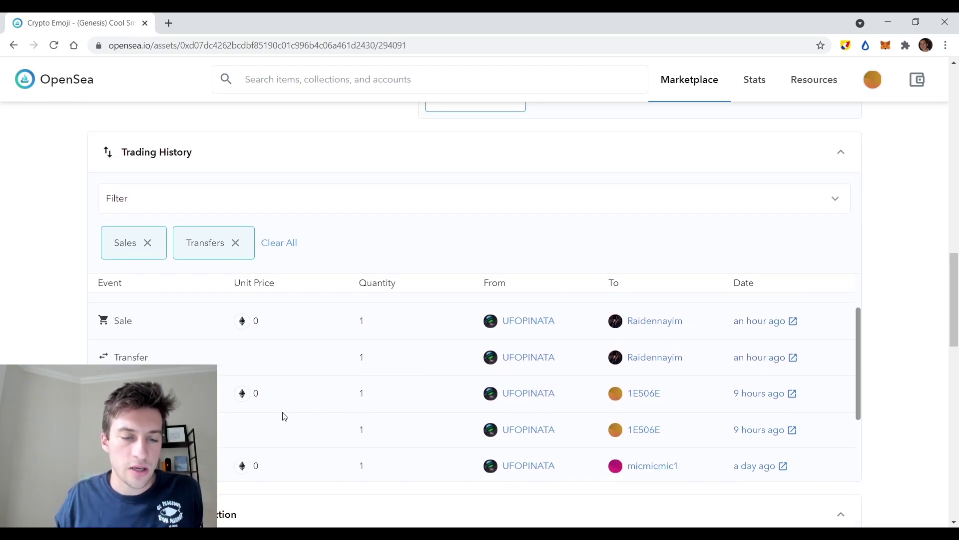
pyautogui.scroll(-2, 288, 361)
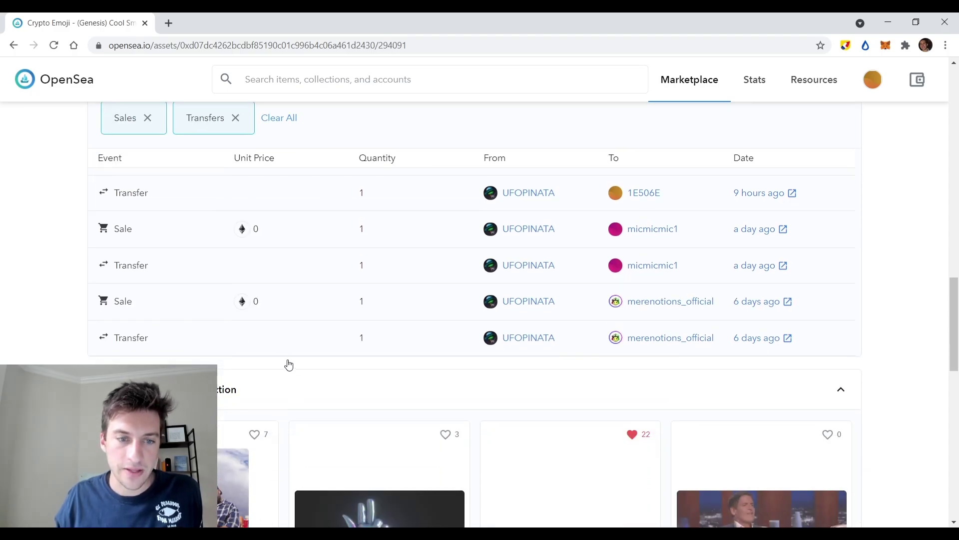
# Start selling the owned Cool Smiley item from its listings
pyautogui.scroll(4, 778, 309)
pyautogui.scroll(8, 778, 310)
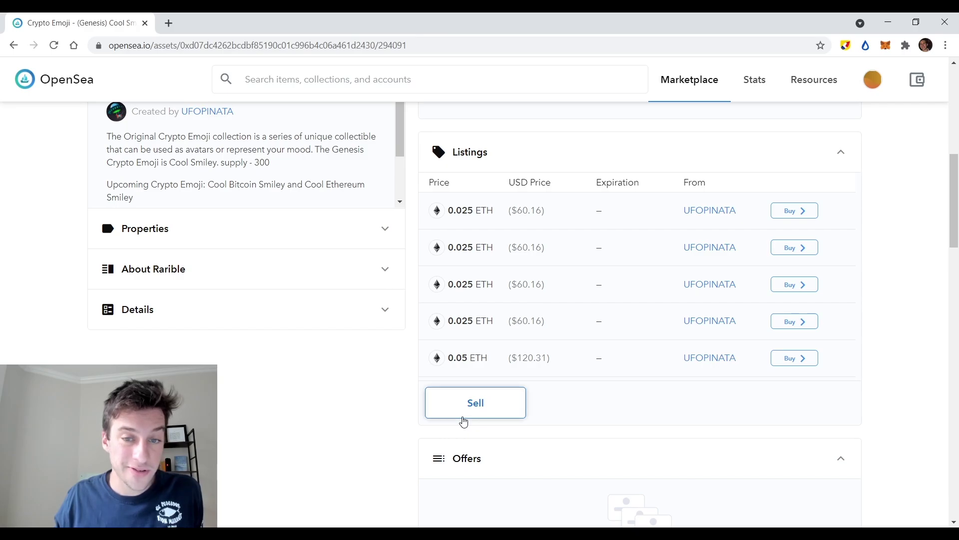
pyautogui.click(496, 409)
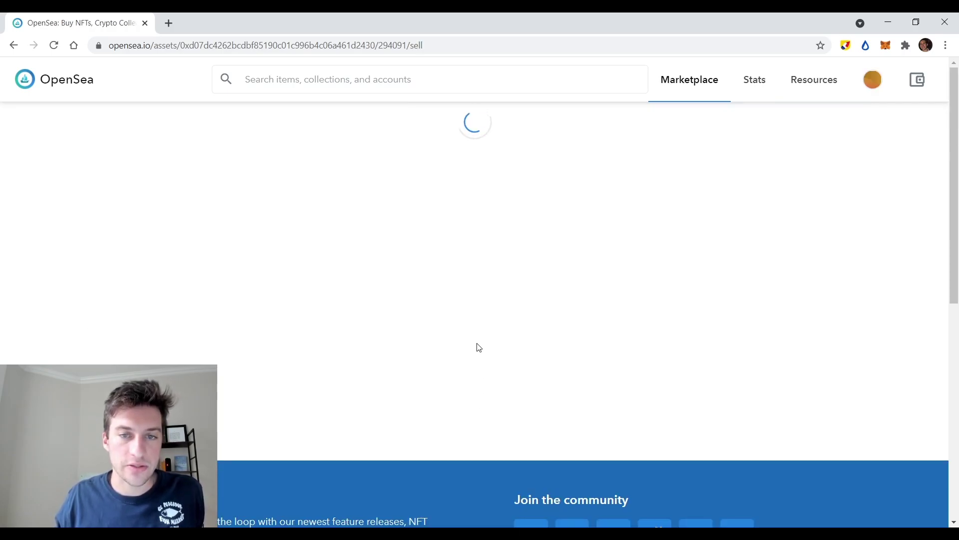
# Set the Cool Smiley's price per item to 0.02 ETH and post the listing
pyautogui.click(515, 349)
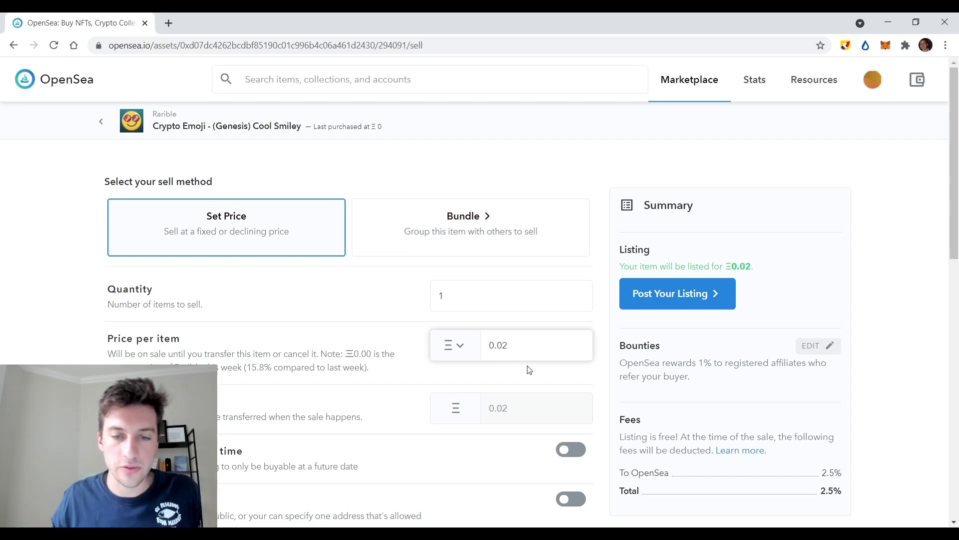
pyautogui.click(660, 290)
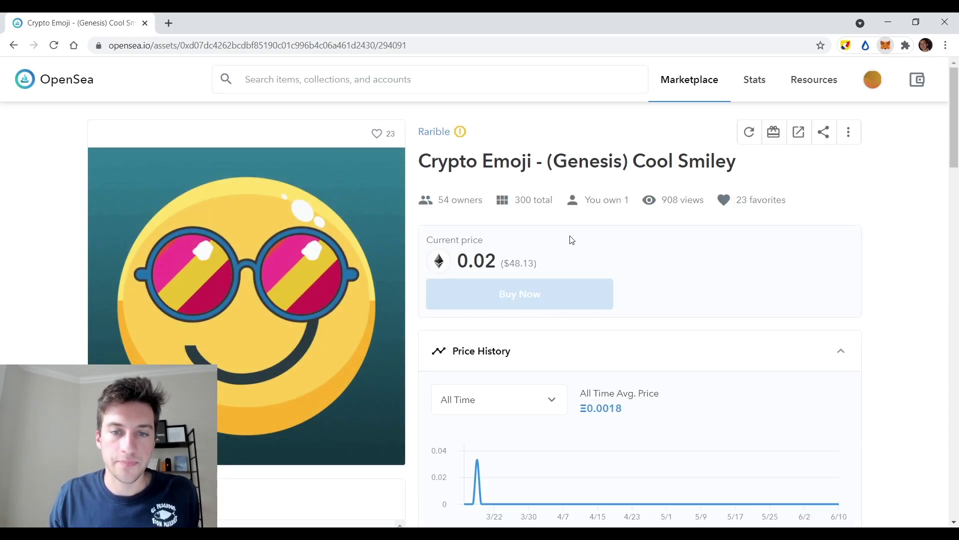
# Review the Cool Smiley's current listings, trading history and the other items from its collection
pyautogui.scroll(-6, 426, 229)
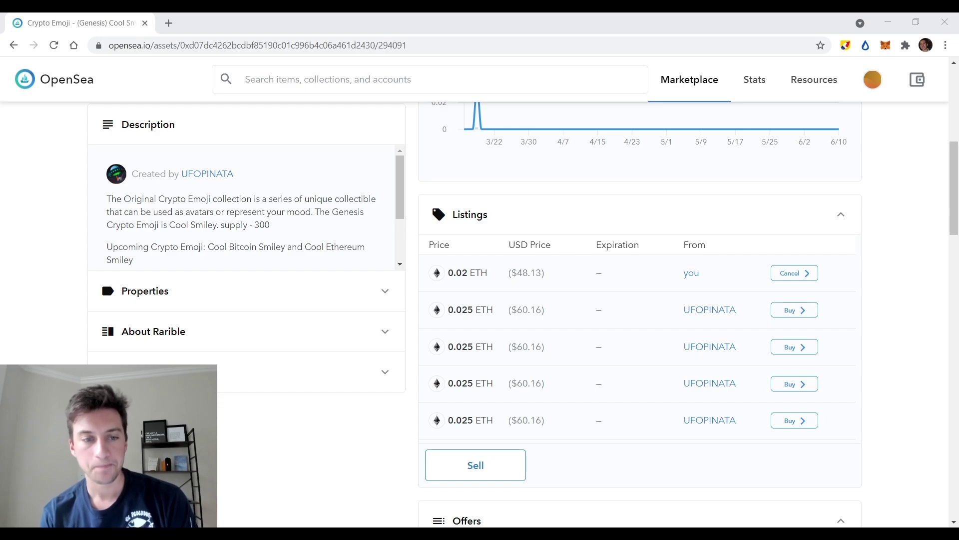
pyautogui.click(424, 169)
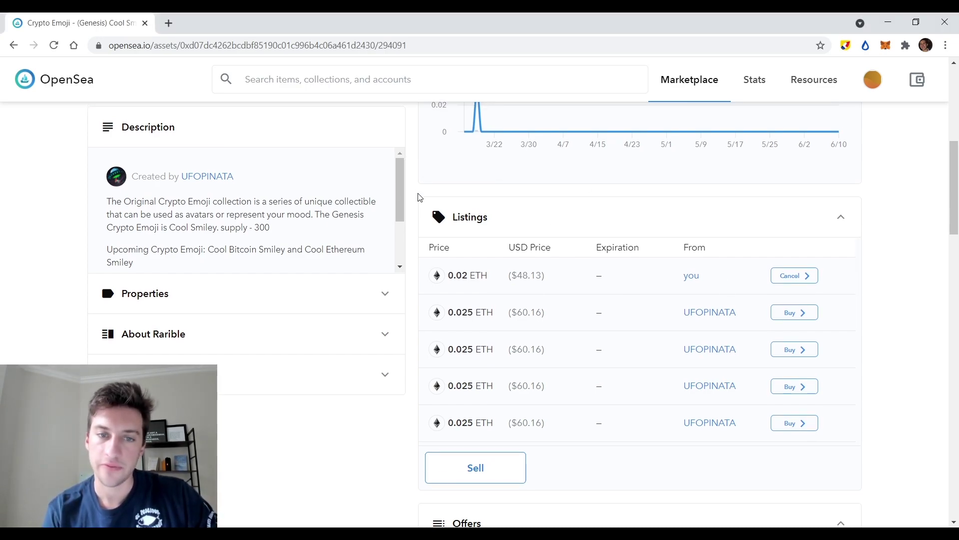
pyautogui.scroll(3, 418, 198)
pyautogui.scroll(-2, 419, 199)
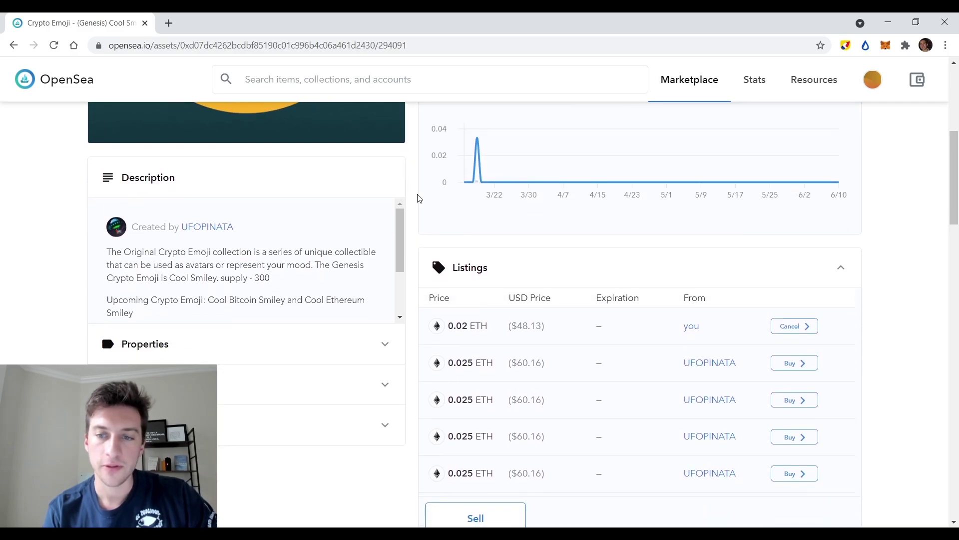
pyautogui.scroll(-10, 431, 246)
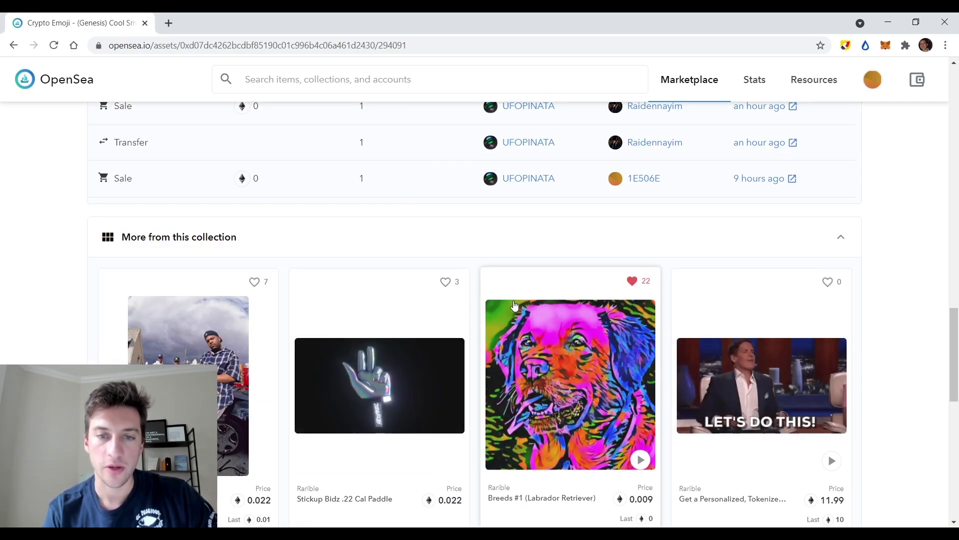
pyautogui.scroll(4, 511, 312)
pyautogui.scroll(-5, 463, 406)
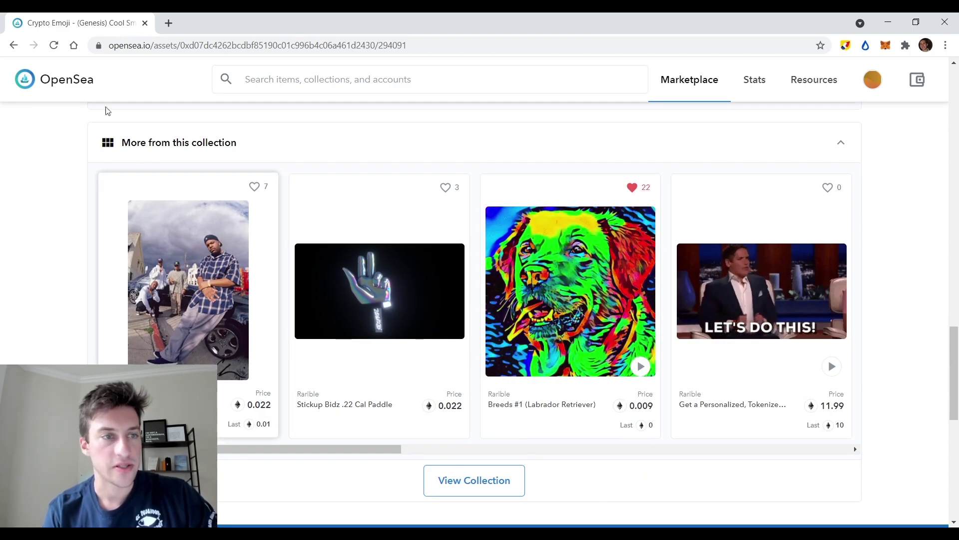
# Return to the marketplace and filter for Buy Now items priced 0 to 0 USD on the Ethereum chain, on sale in ETH
pyautogui.click(15, 46)
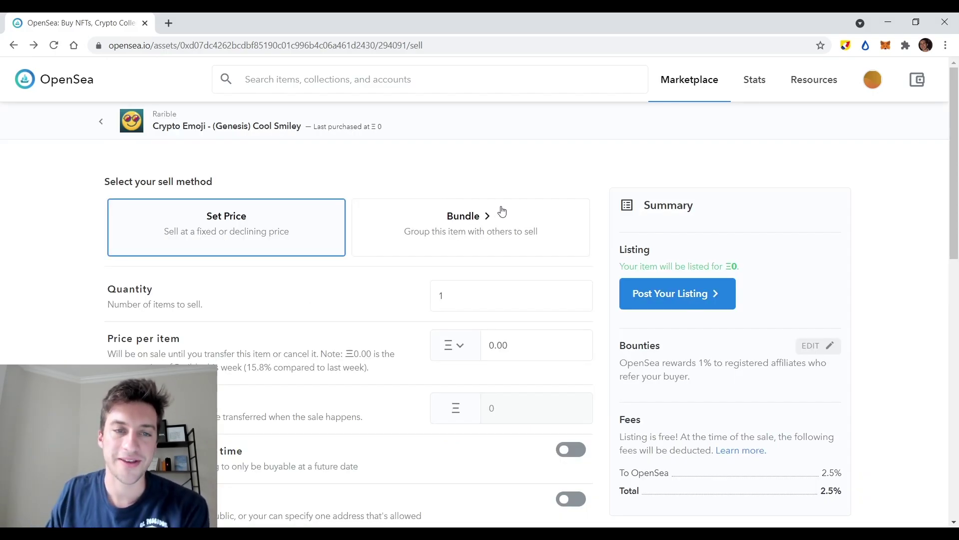
pyautogui.click(700, 88)
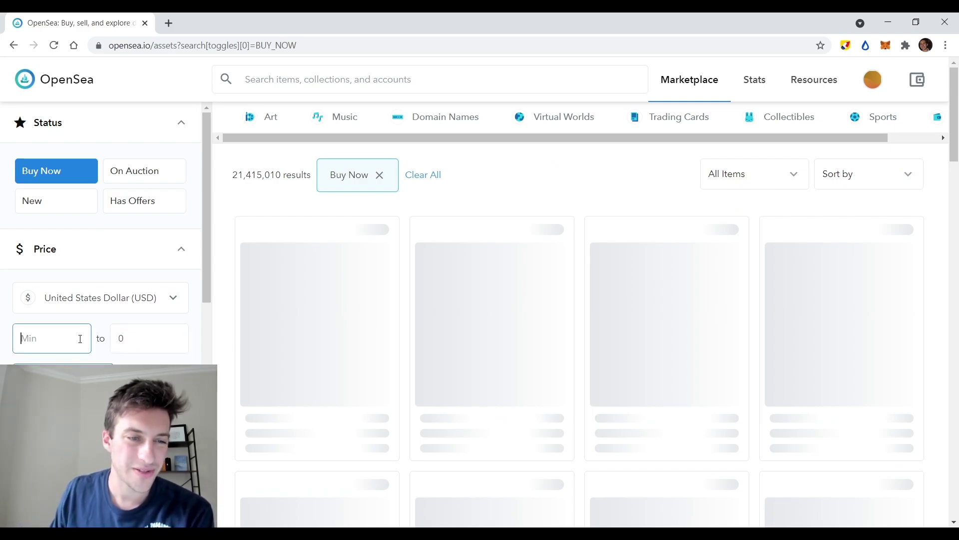
pyautogui.write('0')
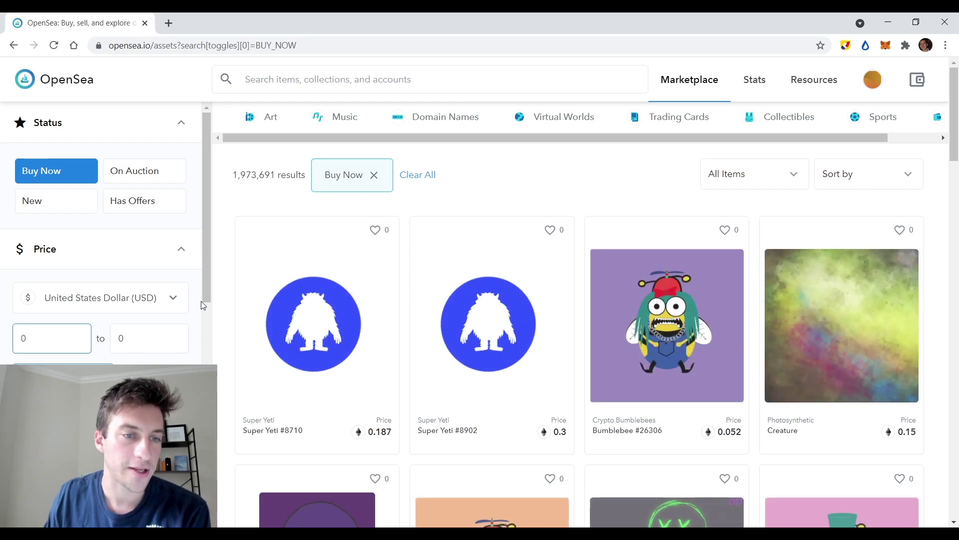
pyautogui.moveTo(206, 266); pyautogui.dragTo(205, 480)
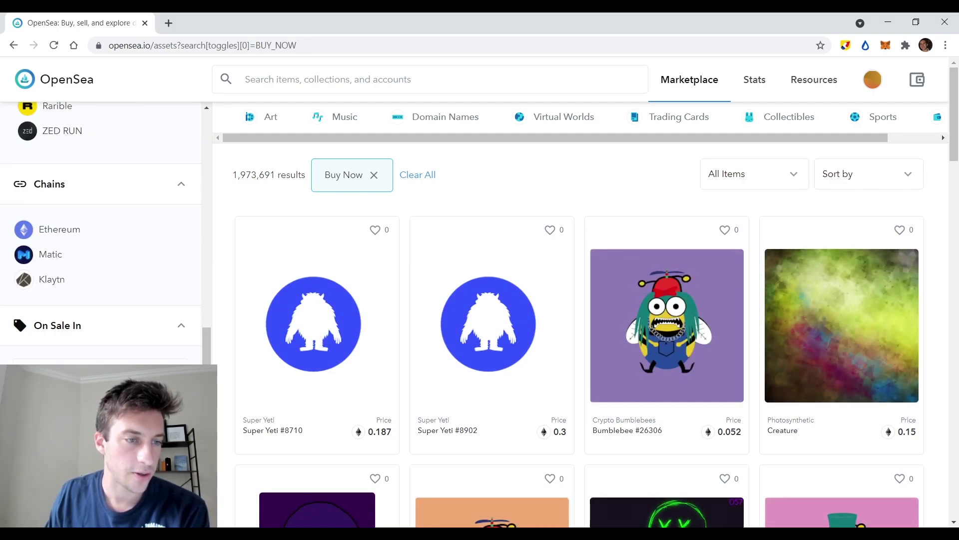
pyautogui.click(49, 411)
pyautogui.click(72, 230)
pyautogui.moveTo(208, 353); pyautogui.dragTo(206, 125)
pyautogui.click(63, 375)
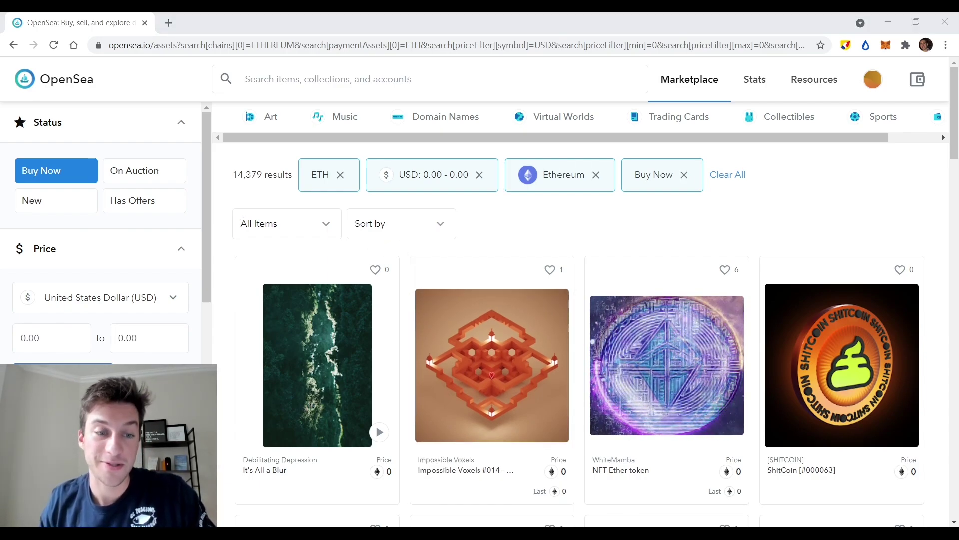
# Sort the free Ethereum items by Recently Sold
pyautogui.scroll(-2, 433, 244)
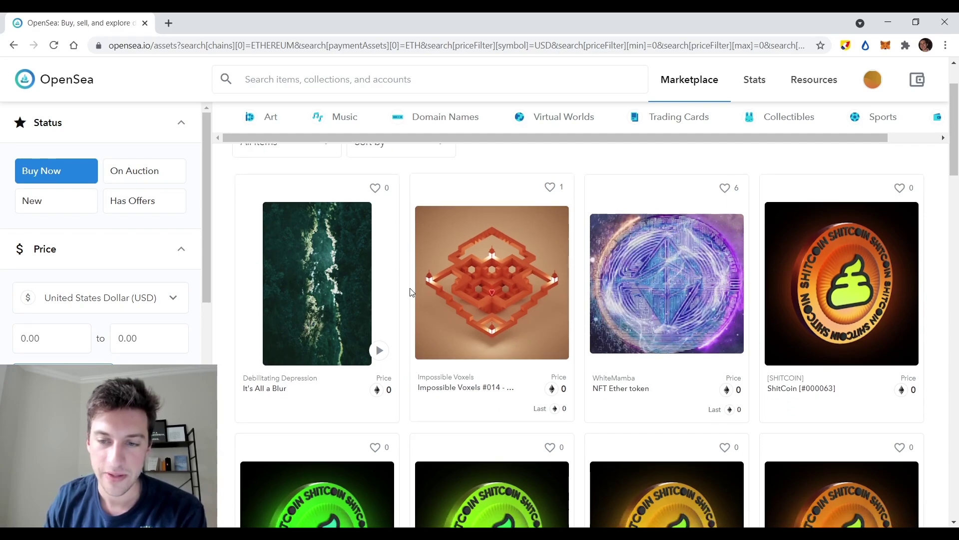
pyautogui.scroll(2, 417, 294)
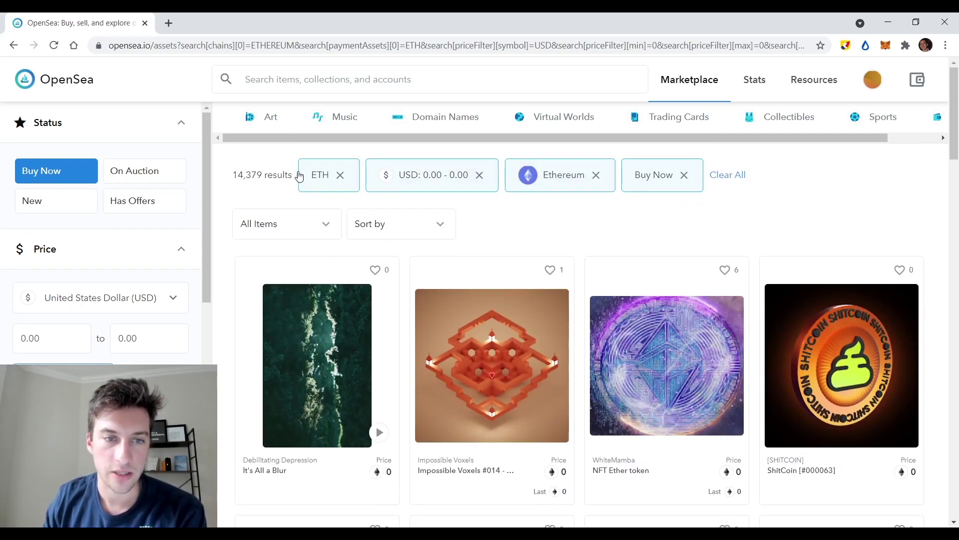
pyautogui.click(396, 219)
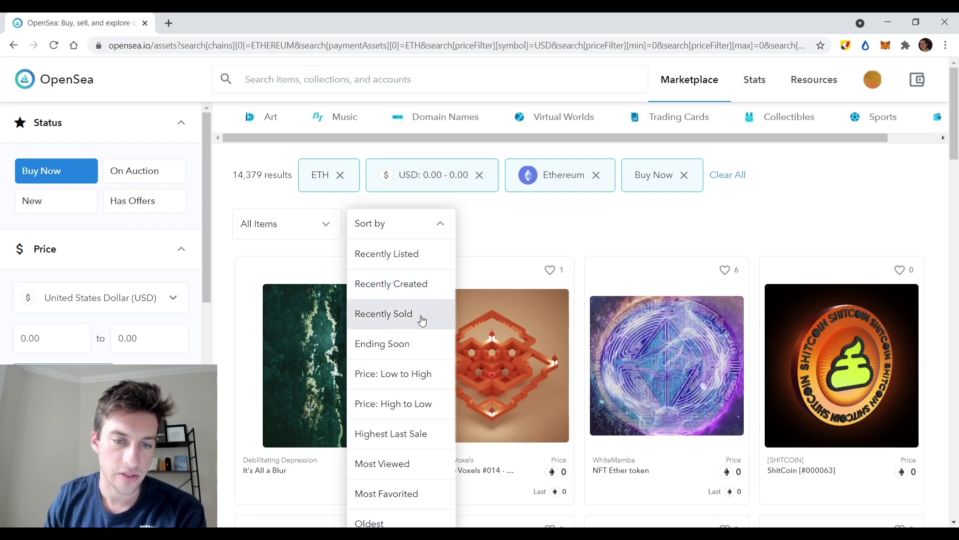
pyautogui.scroll(-1, 418, 326)
pyautogui.scroll(1, 413, 410)
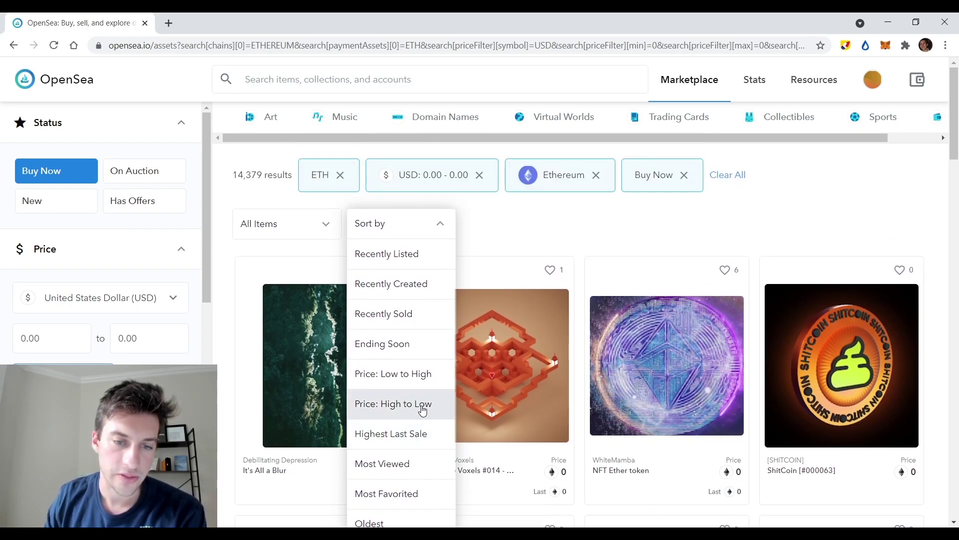
pyautogui.click(418, 315)
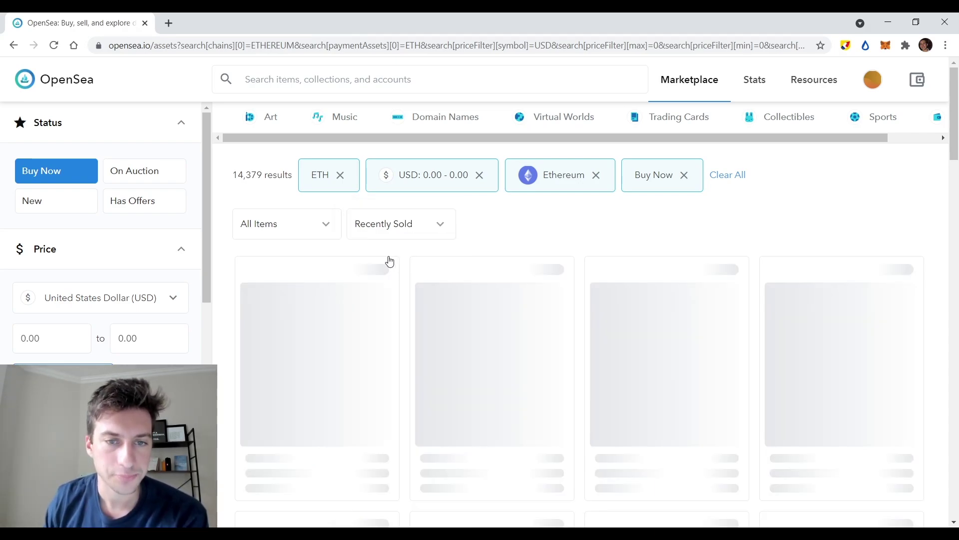
# Browse the recently sold free items and compare their prices and last sales
pyautogui.scroll(-1, 434, 268)
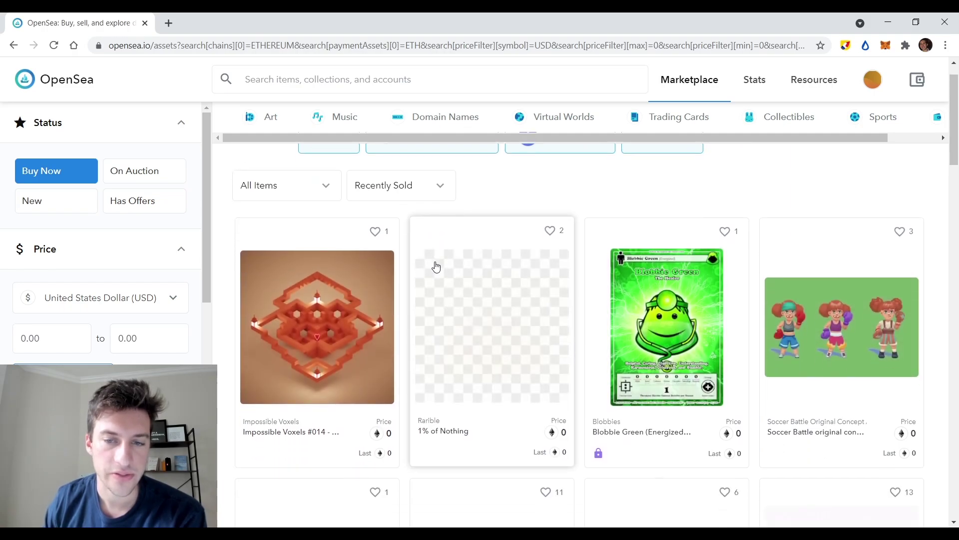
pyautogui.scroll(-3, 556, 320)
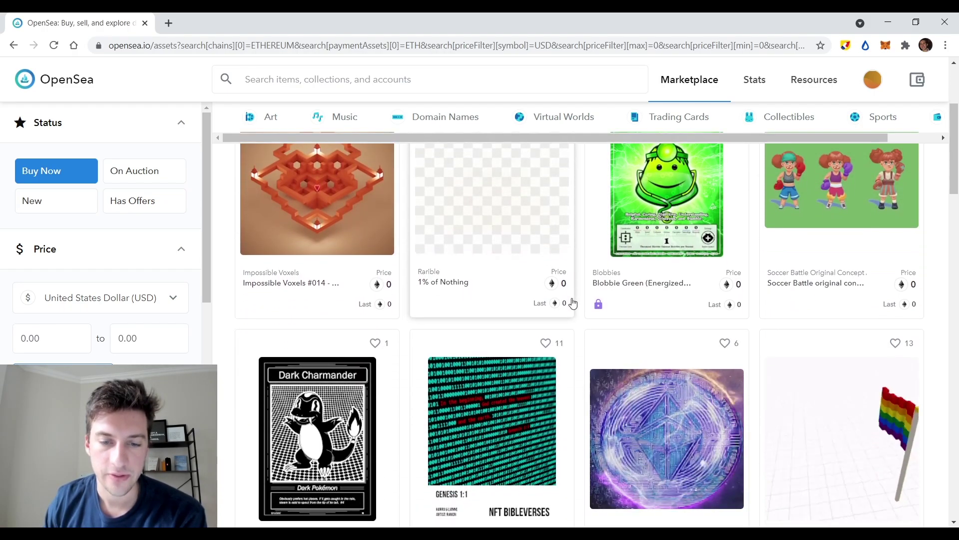
pyautogui.scroll(-4, 573, 302)
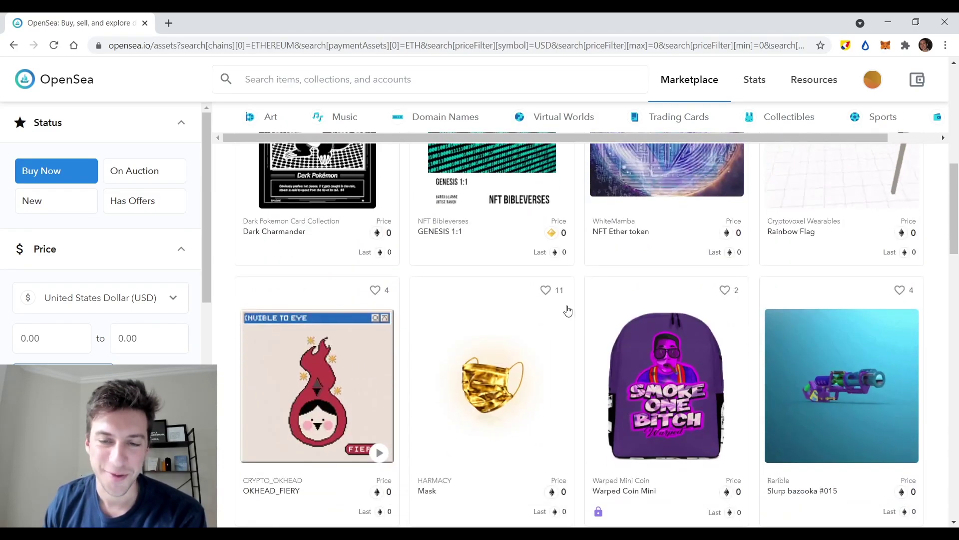
pyautogui.scroll(-2, 627, 374)
pyautogui.scroll(-2, 496, 370)
pyautogui.scroll(12, 499, 356)
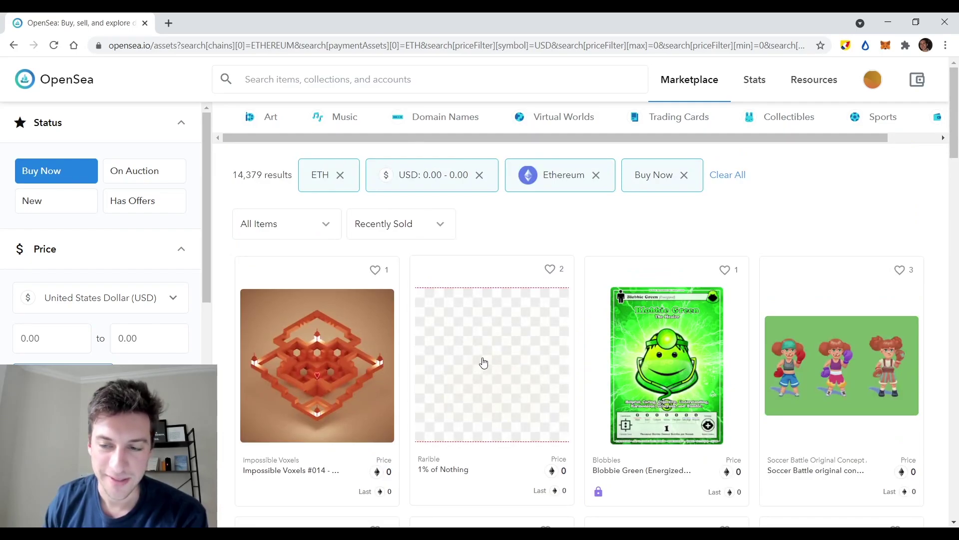
# Open the Impossible Voxels #014 item and examine its listings, offers and trading history
pyautogui.click(390, 352)
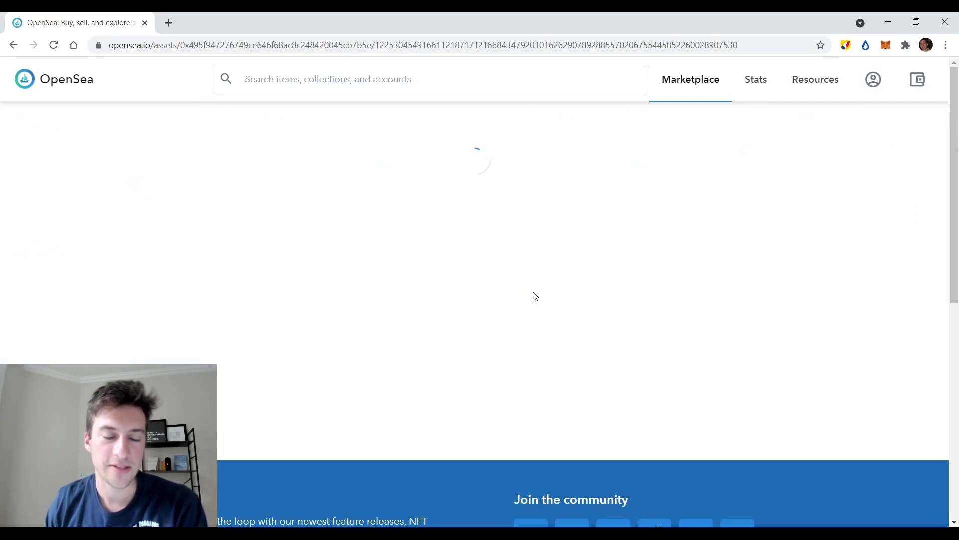
pyautogui.scroll(-8, 484, 317)
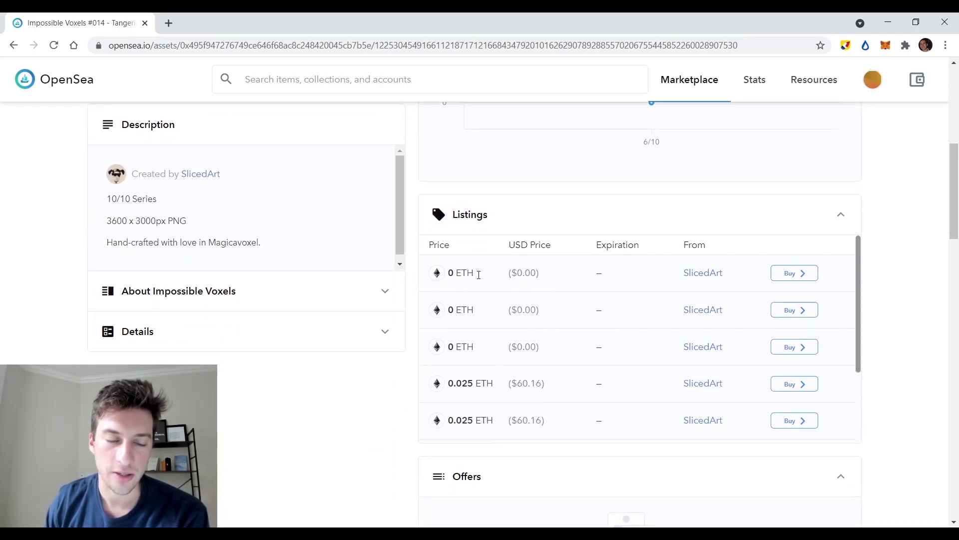
pyautogui.scroll(-4, 399, 342)
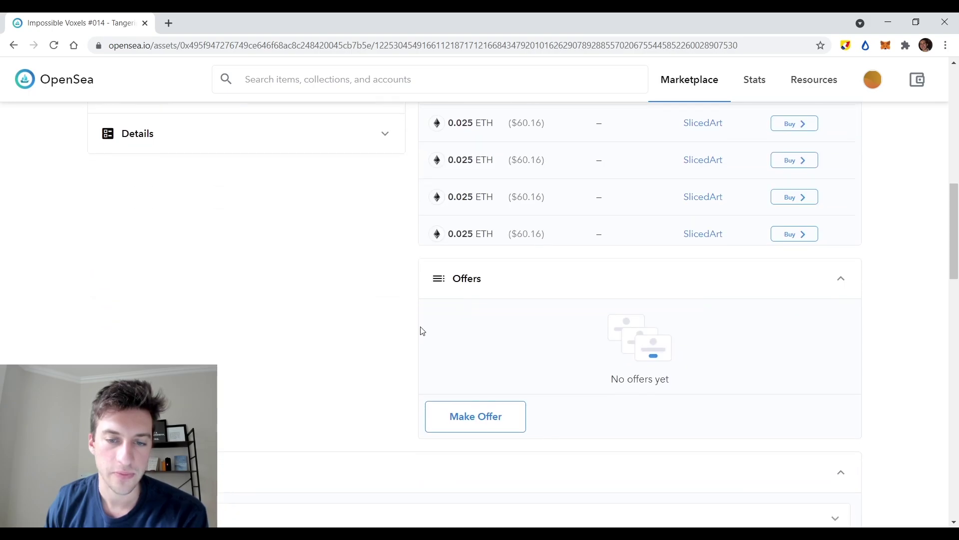
pyautogui.scroll(-6, 421, 327)
pyautogui.scroll(3, 441, 303)
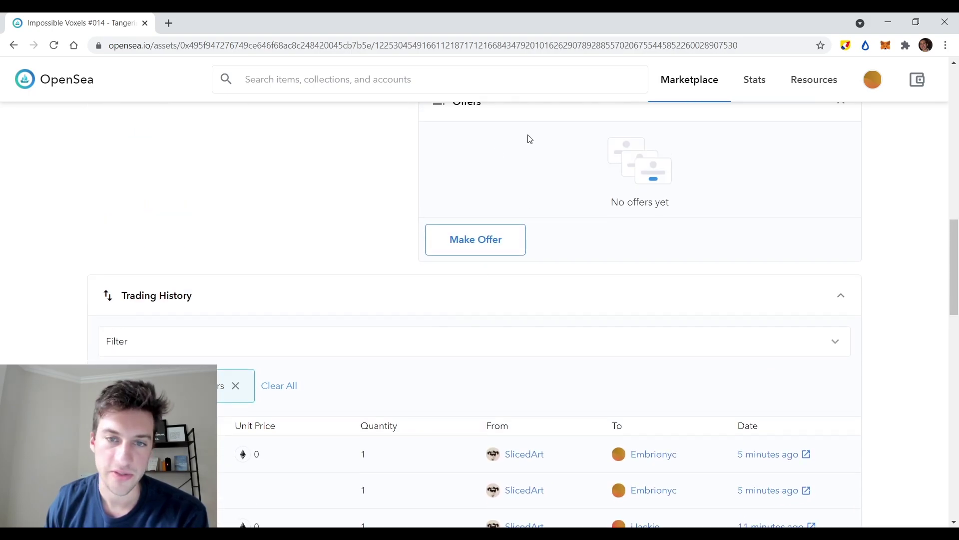
pyautogui.scroll(-9, 407, 263)
pyautogui.scroll(6, 399, 305)
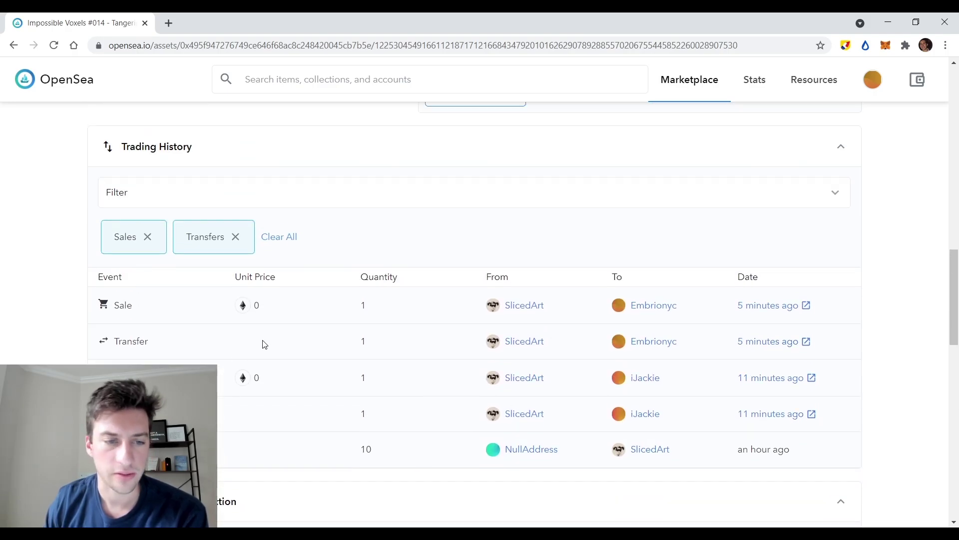
# Go back to the filtered results and change the price range to 0 to 0.01 Ether (ETH)
pyautogui.click(13, 46)
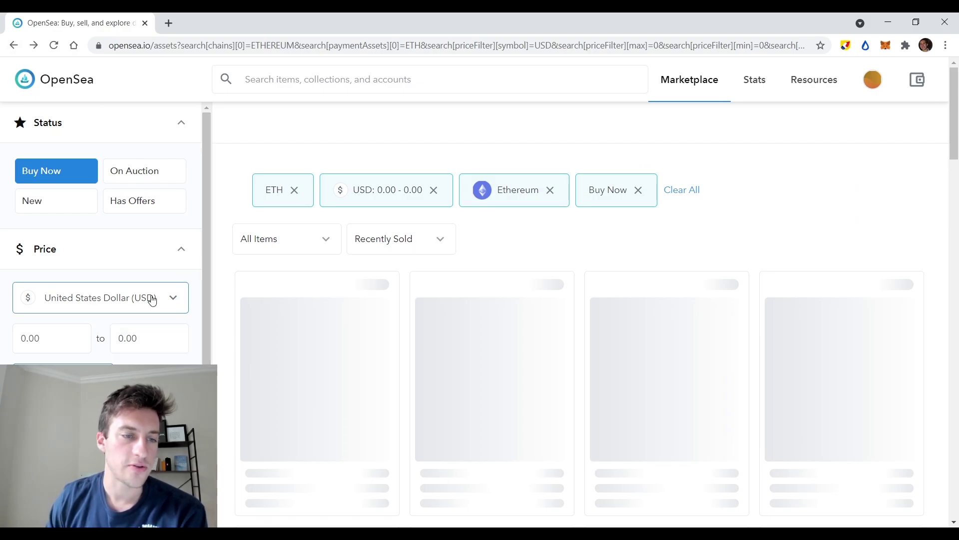
pyautogui.click(150, 298)
pyautogui.click(160, 362)
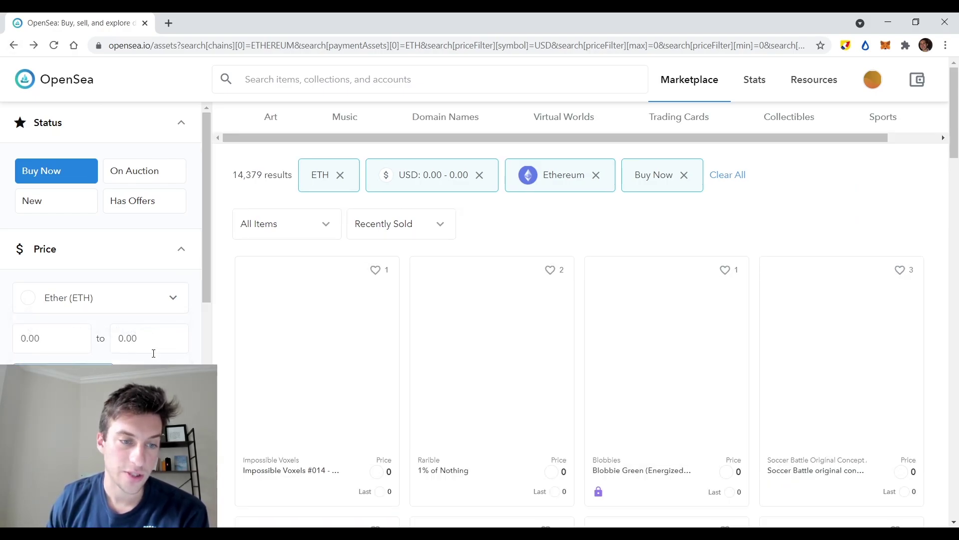
pyautogui.click(149, 338)
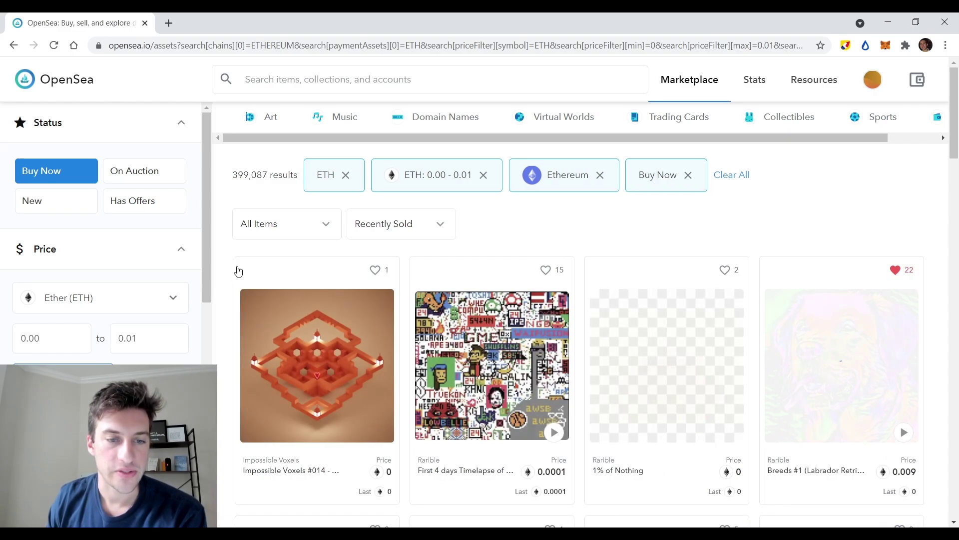
# Look over the low-priced items and sort them by Most Favorited
pyautogui.scroll(-1, 238, 272)
pyautogui.scroll(-5, 238, 272)
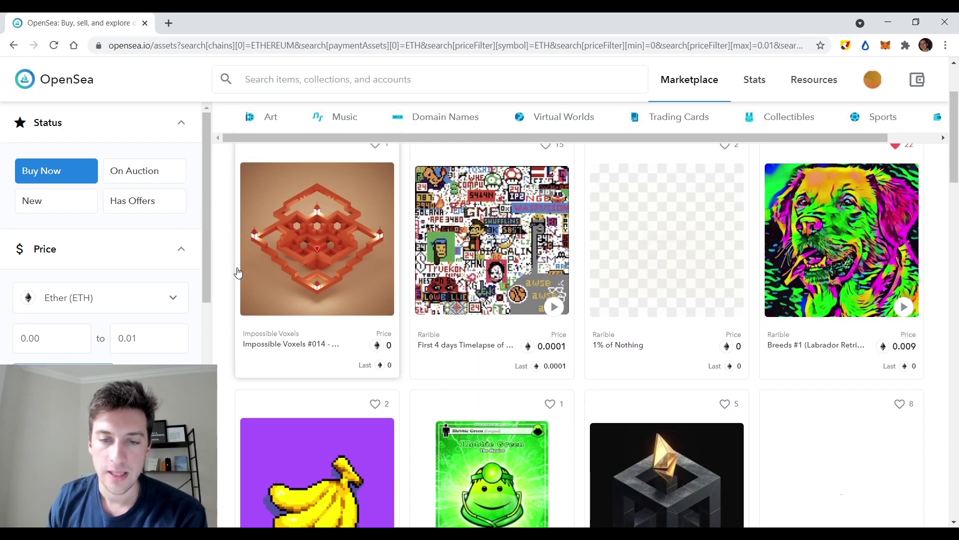
pyautogui.scroll(7, 239, 272)
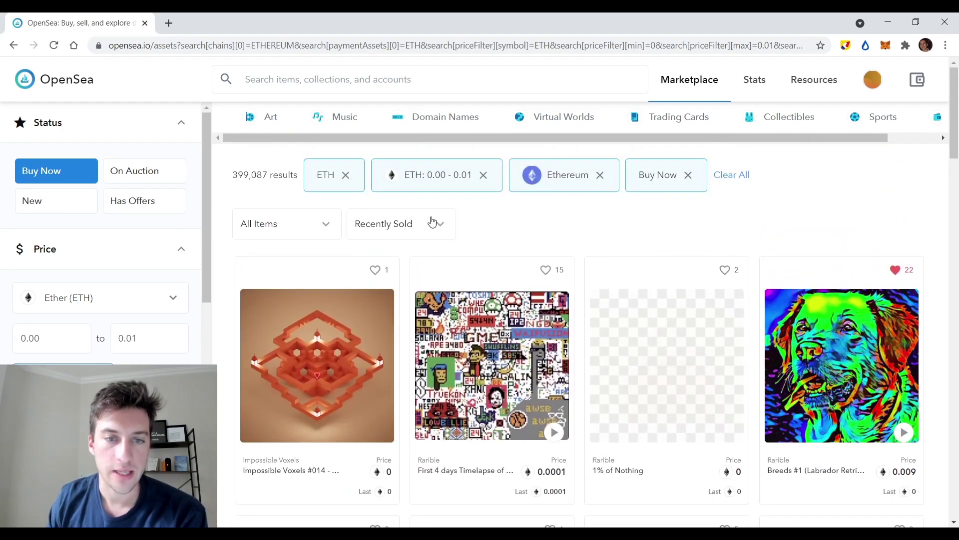
pyautogui.click(431, 223)
pyautogui.click(393, 460)
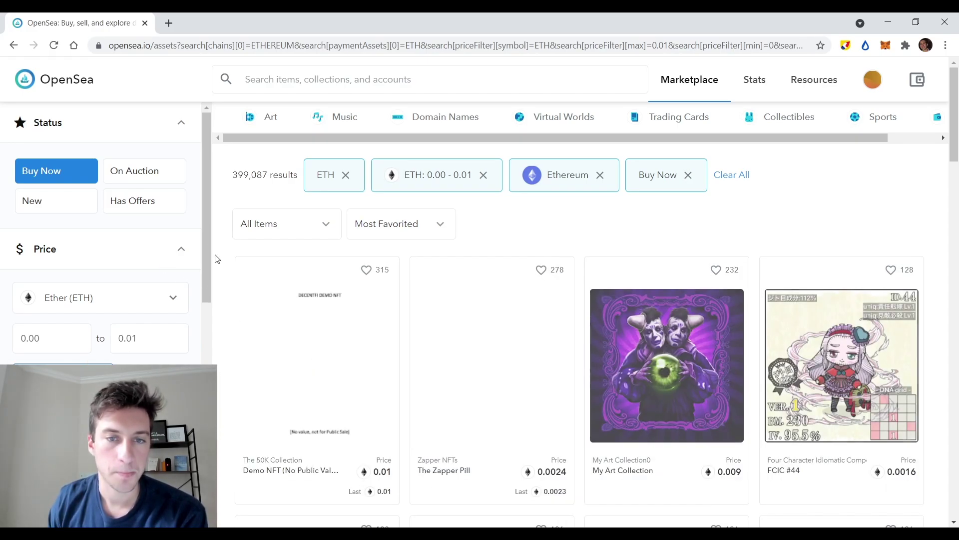
# Browse the most favorited items priced up to 0.01 ETH
pyautogui.scroll(-1, 253, 224)
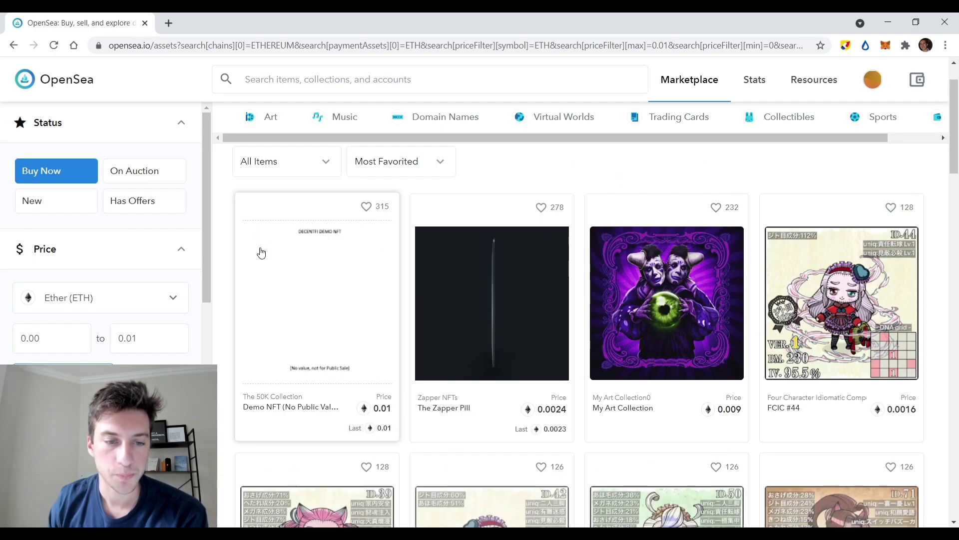
pyautogui.scroll(-2, 357, 354)
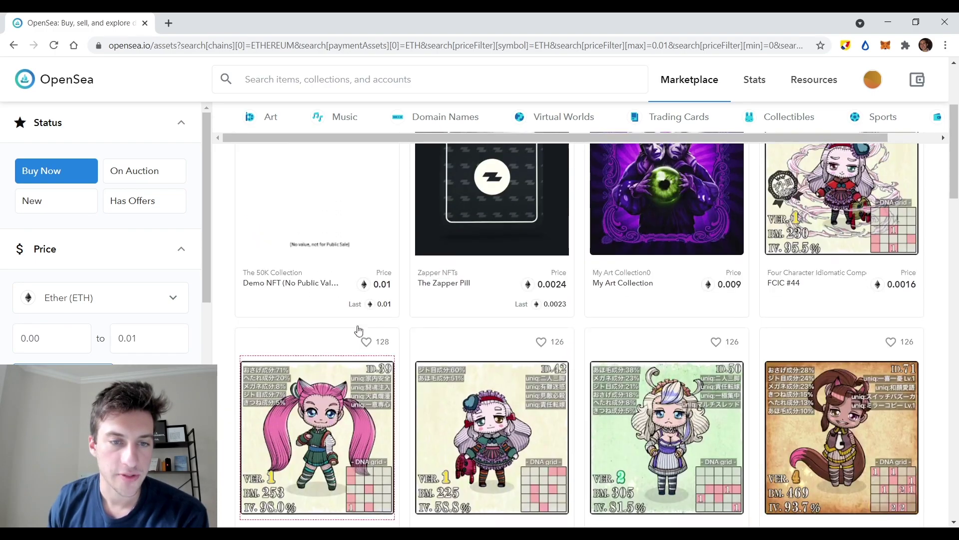
pyautogui.scroll(-6, 339, 290)
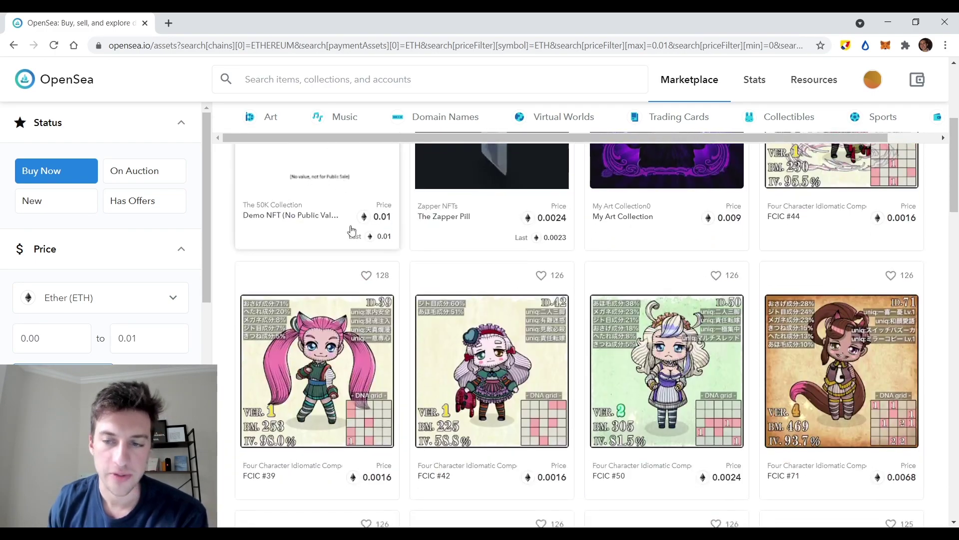
# Look through the most favorited results beyond the FCIC character cards for cheap items from other collections
pyautogui.scroll(-7, 380, 265)
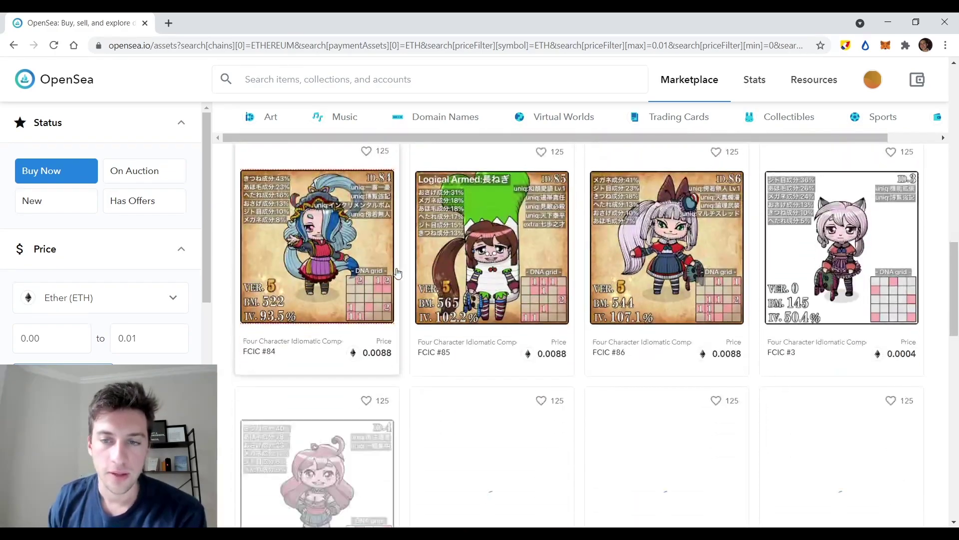
pyautogui.scroll(-15, 398, 273)
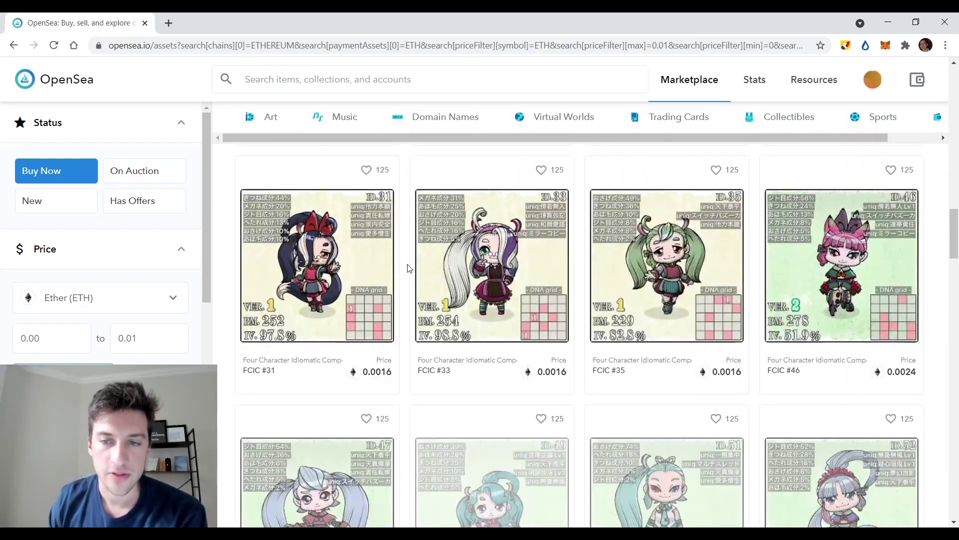
pyautogui.scroll(-12, 411, 269)
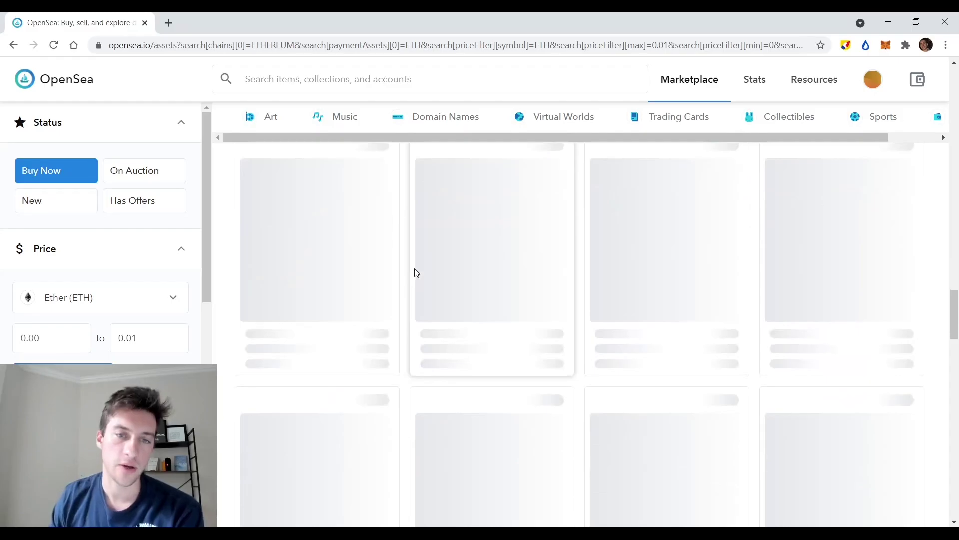
pyautogui.scroll(-4, 413, 281)
pyautogui.scroll(-3, 413, 281)
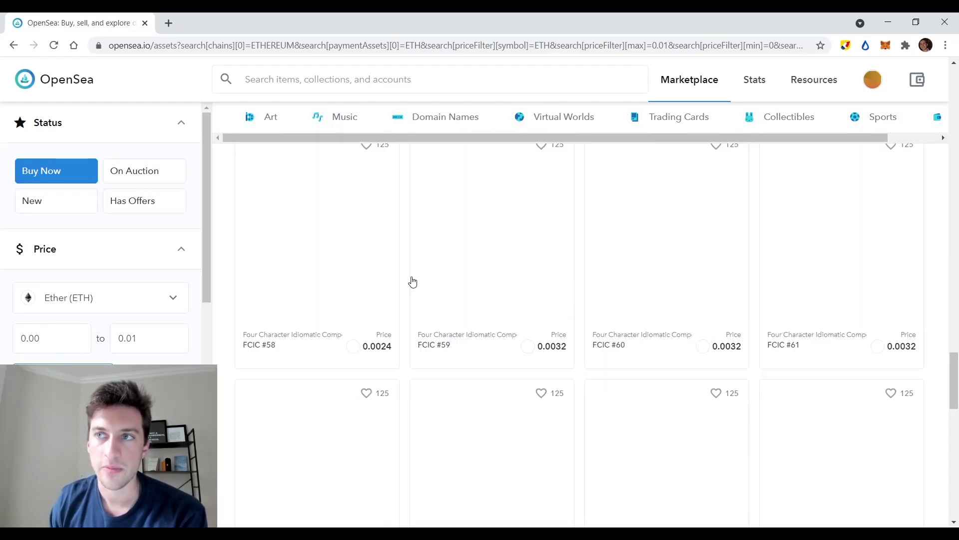
pyautogui.scroll(-8, 410, 285)
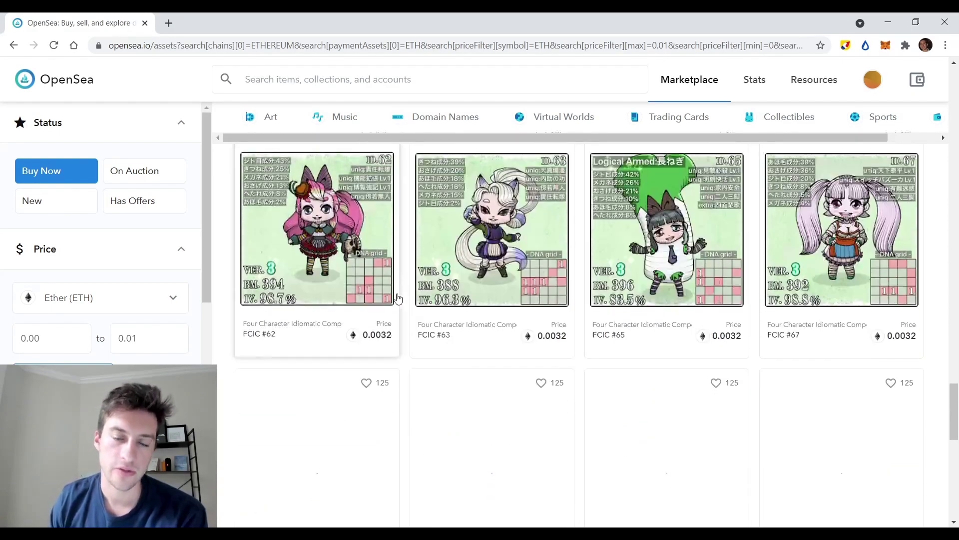
pyautogui.scroll(-10, 402, 296)
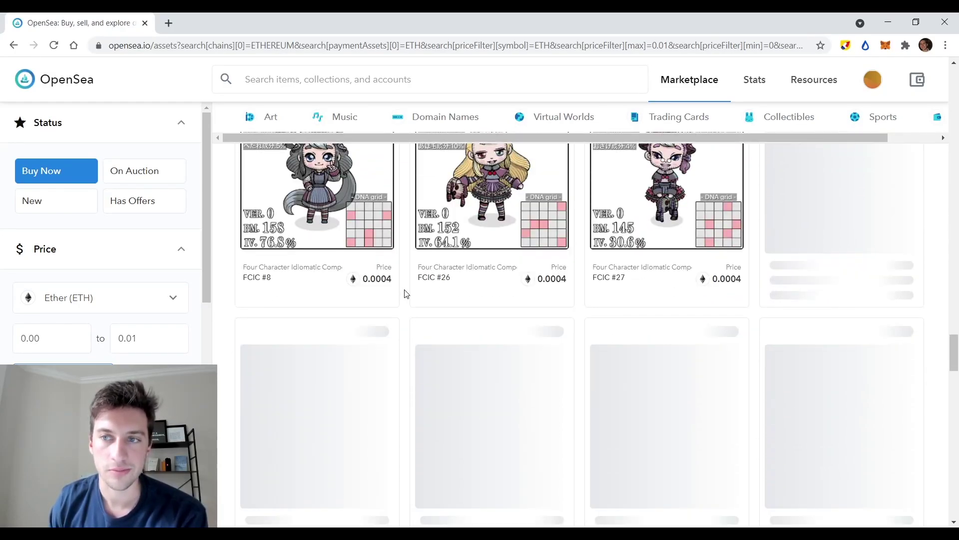
pyautogui.scroll(-3, 407, 294)
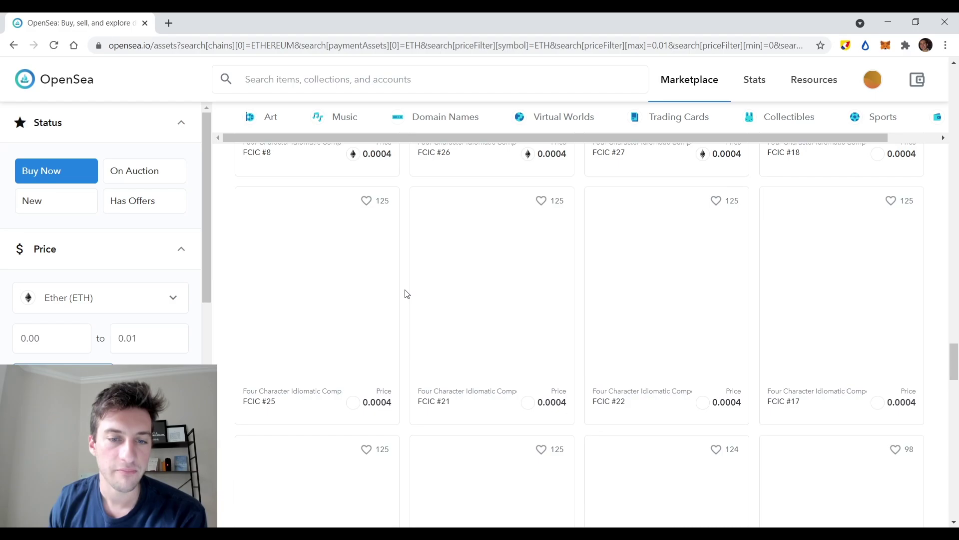
pyautogui.scroll(-5, 407, 294)
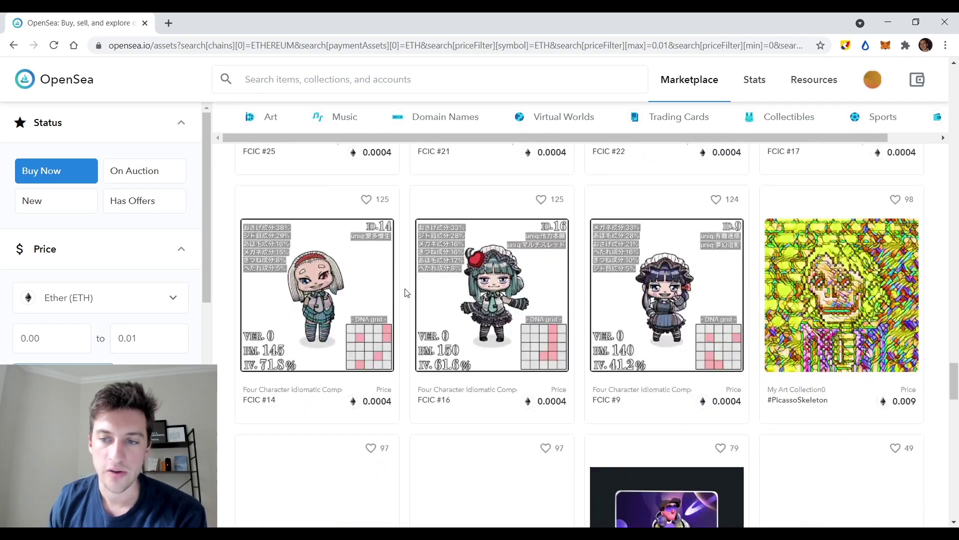
pyautogui.scroll(-5, 407, 294)
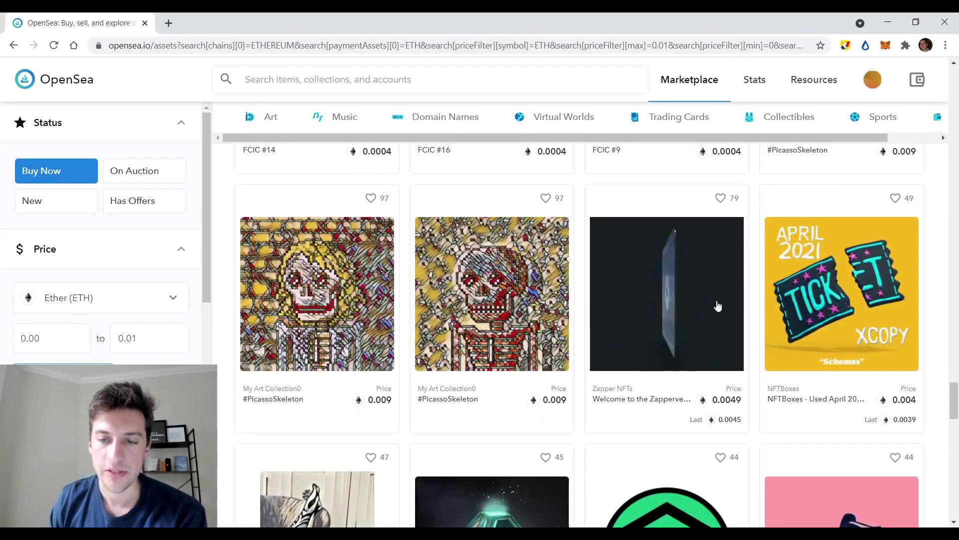
pyautogui.scroll(-1, 718, 305)
pyautogui.scroll(-1, 712, 294)
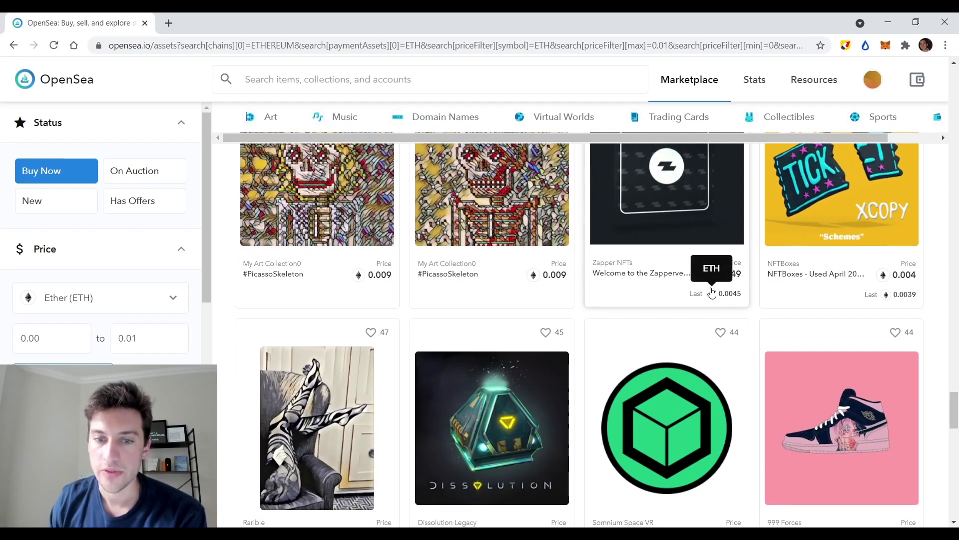
pyautogui.scroll(-1, 709, 291)
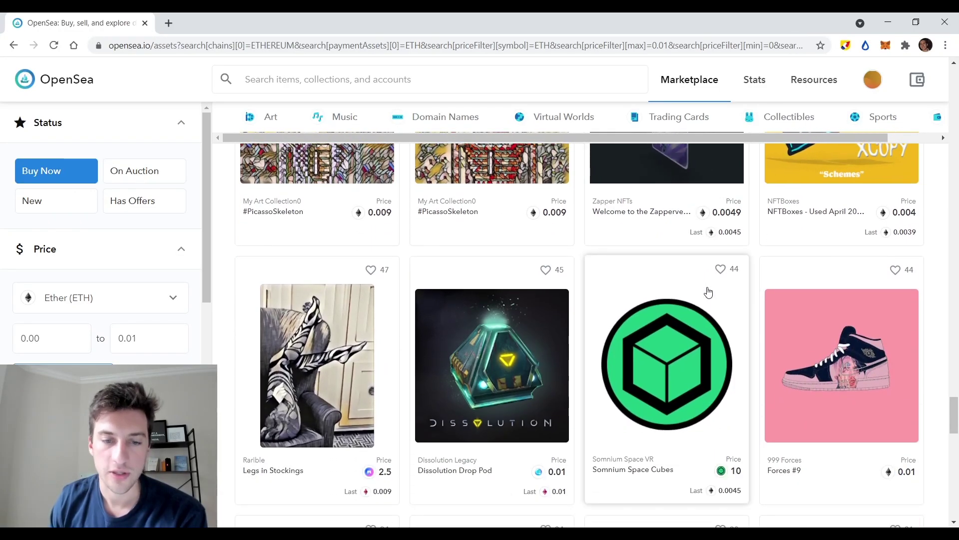
# Open the Welcome to the Zapperverse item from Zapper NFTs and examine its price history, listings and offers
pyautogui.scroll(1, 709, 280)
pyautogui.click(692, 240)
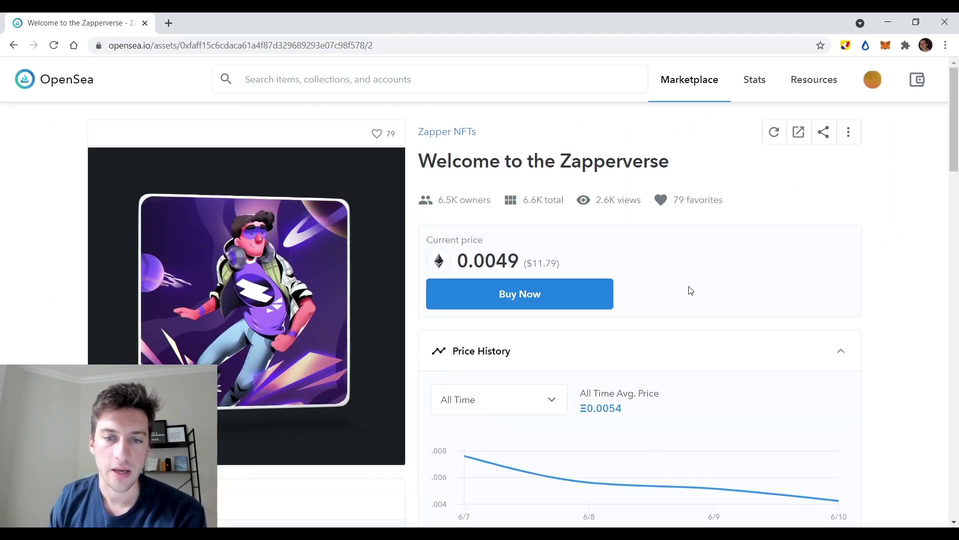
pyautogui.scroll(-1, 431, 257)
pyautogui.scroll(-2, 430, 258)
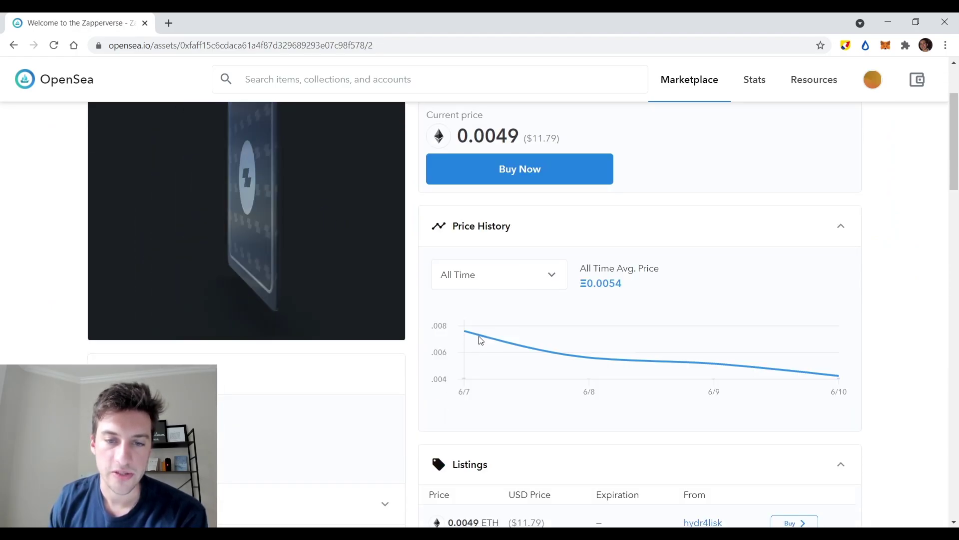
pyautogui.scroll(-5, 430, 255)
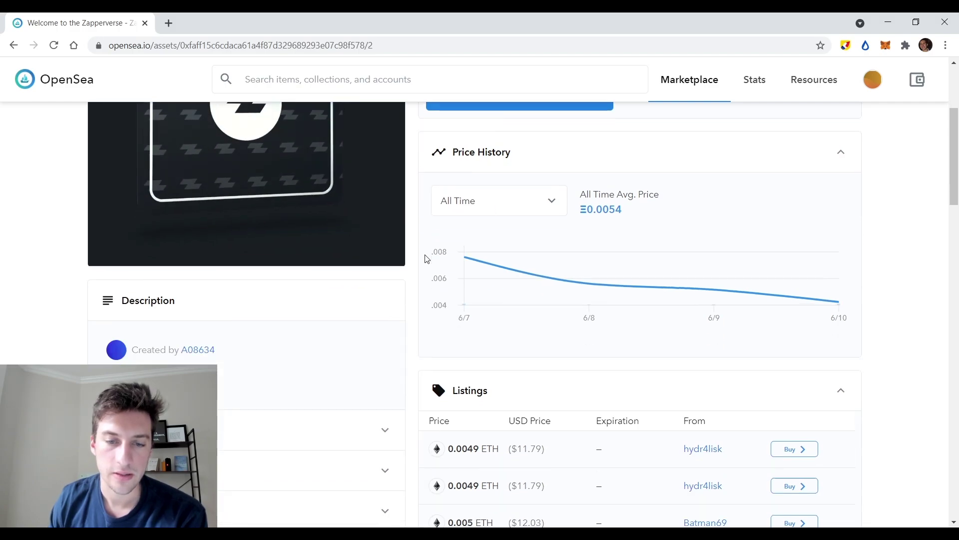
pyautogui.scroll(-3, 547, 292)
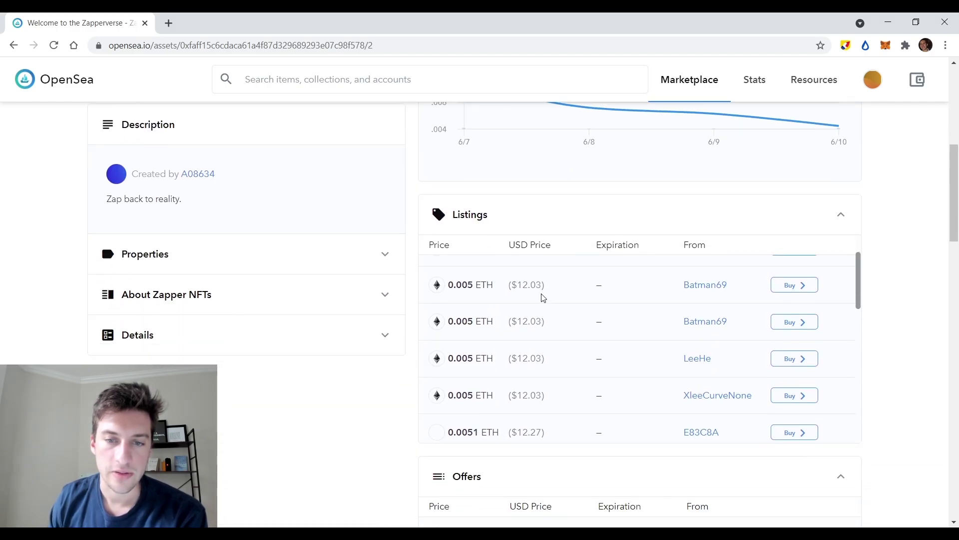
pyautogui.scroll(3, 524, 335)
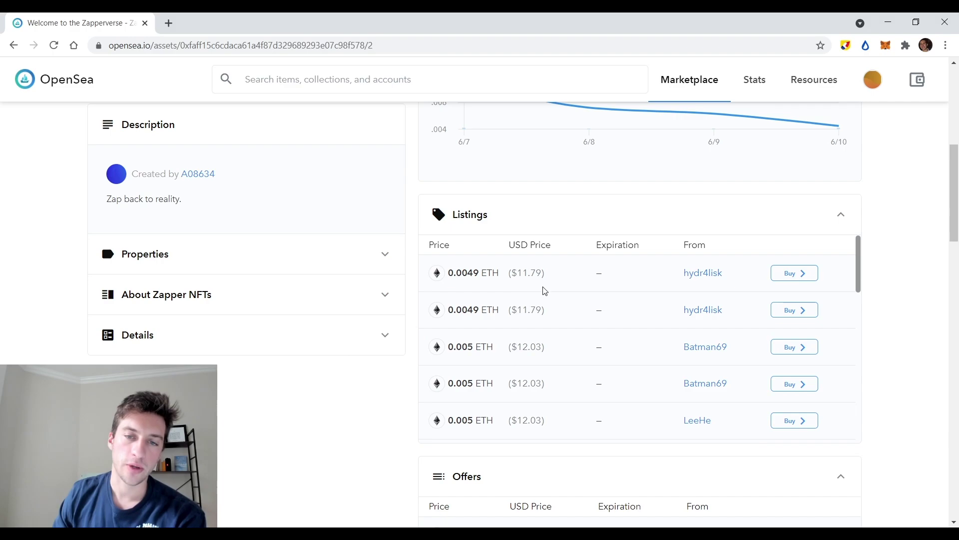
pyautogui.scroll(-5, 486, 336)
pyautogui.scroll(-3, 398, 355)
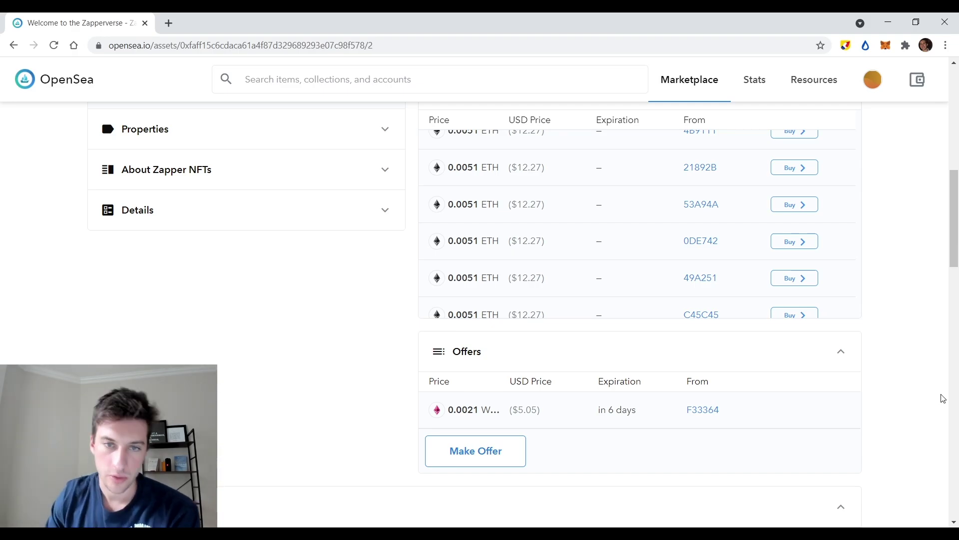
pyautogui.scroll(-3, 479, 266)
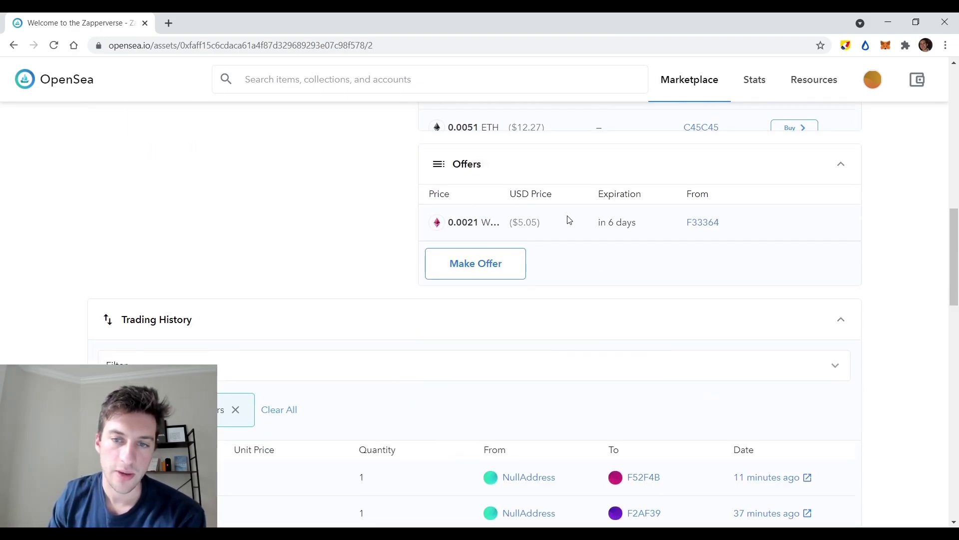
pyautogui.scroll(4, 399, 308)
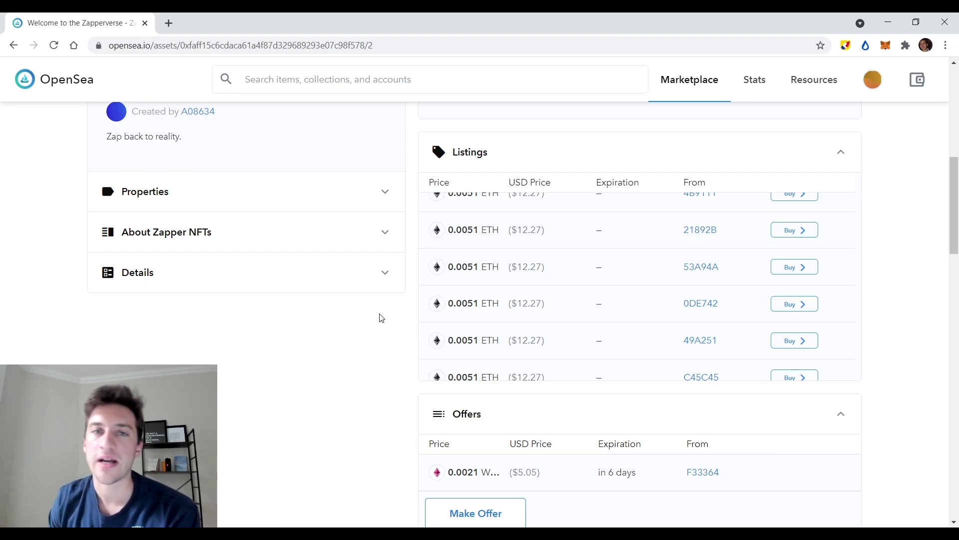
# Examine the sales and transfers in the Zapperverse item's trading history
pyautogui.scroll(-6, 389, 335)
pyautogui.scroll(-2, 511, 276)
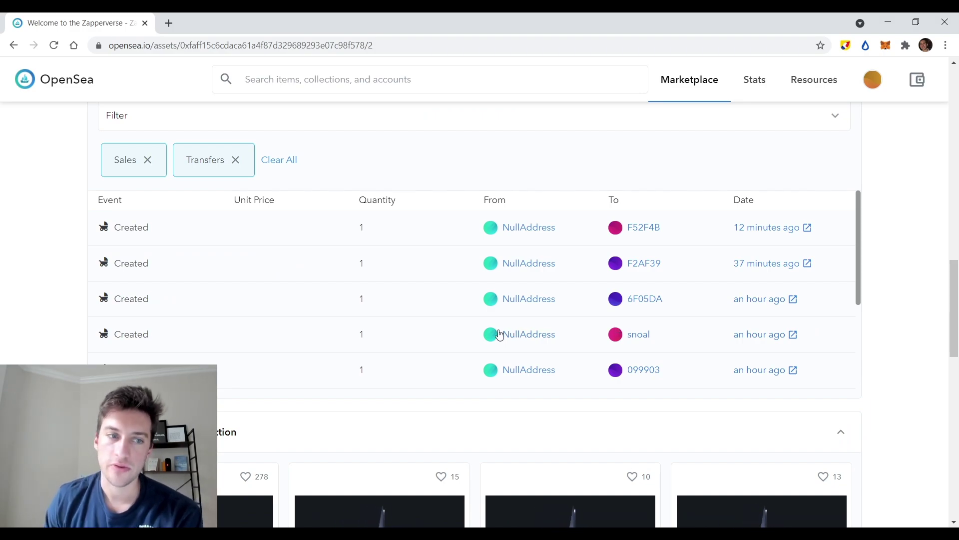
pyautogui.scroll(-10, 390, 289)
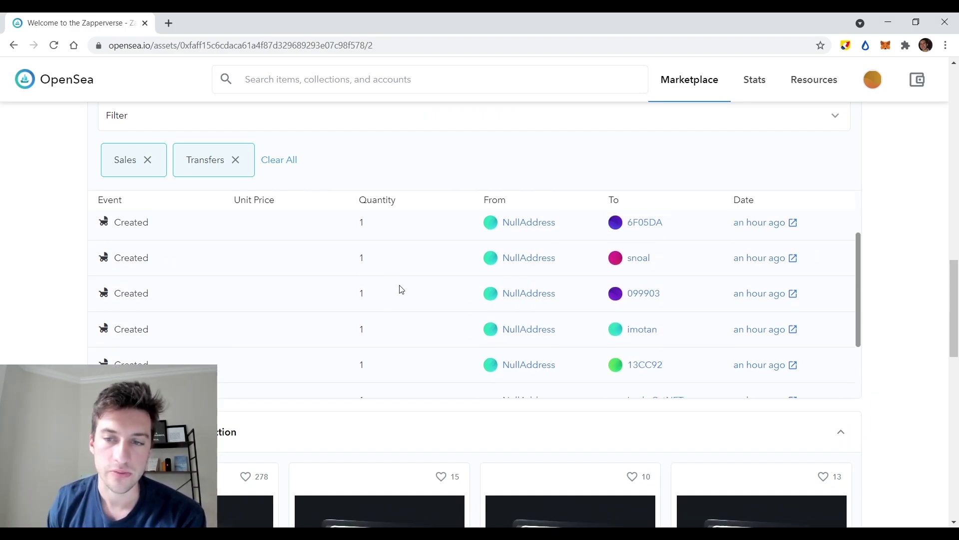
pyautogui.scroll(-15, 400, 305)
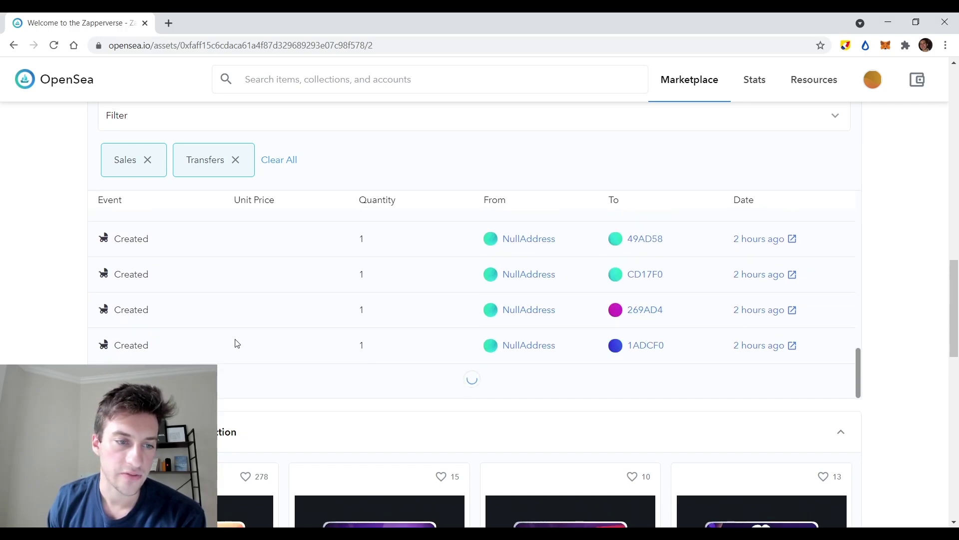
pyautogui.scroll(-3, 215, 324)
pyautogui.scroll(-10, 225, 334)
pyautogui.scroll(20, 215, 331)
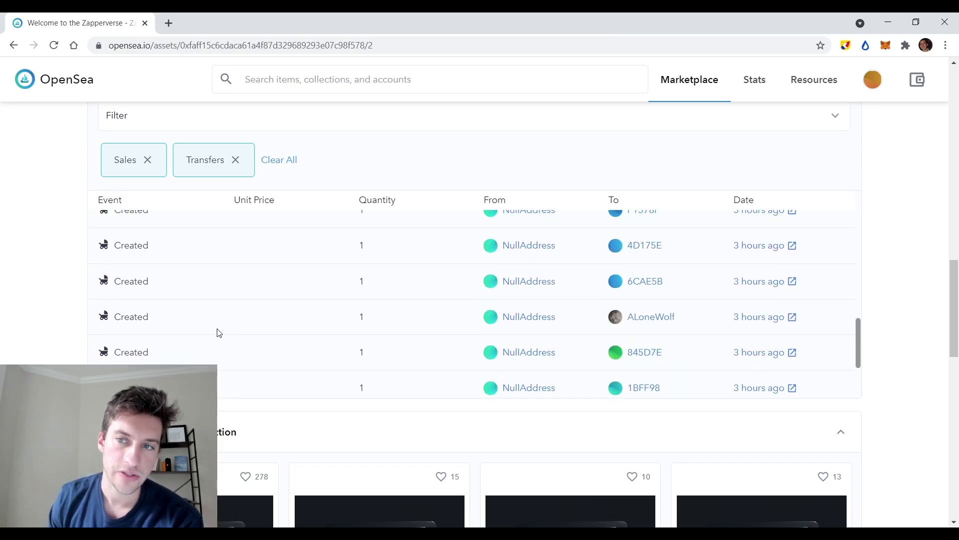
# Review the Zapperverse item's listings and price history again, along with its current price
pyautogui.scroll(8, 460, 364)
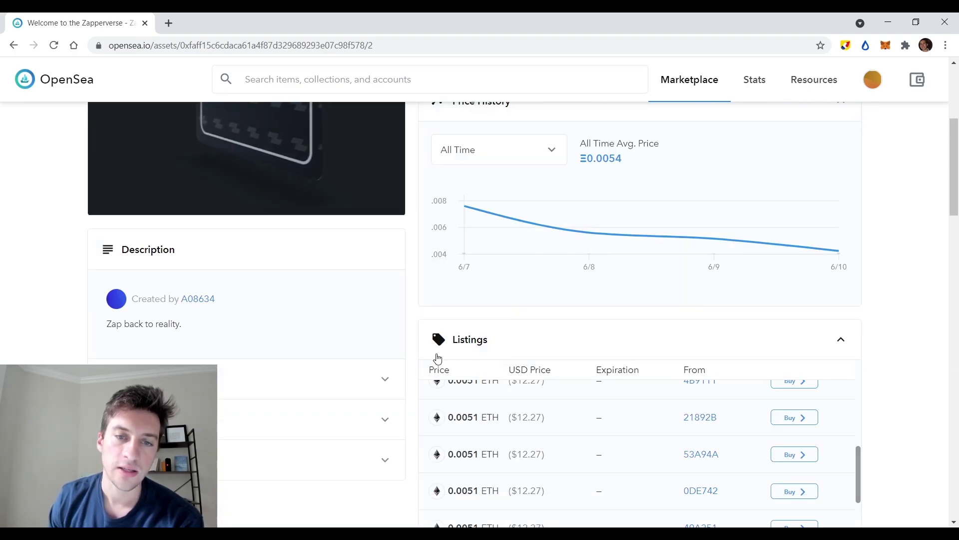
pyautogui.scroll(-3, 410, 353)
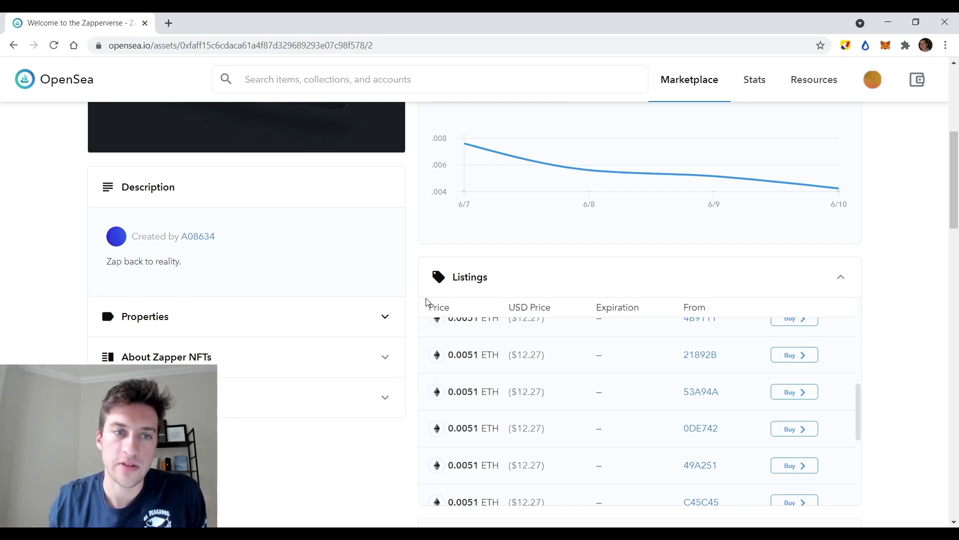
pyautogui.scroll(4, 426, 320)
pyautogui.scroll(5, 418, 285)
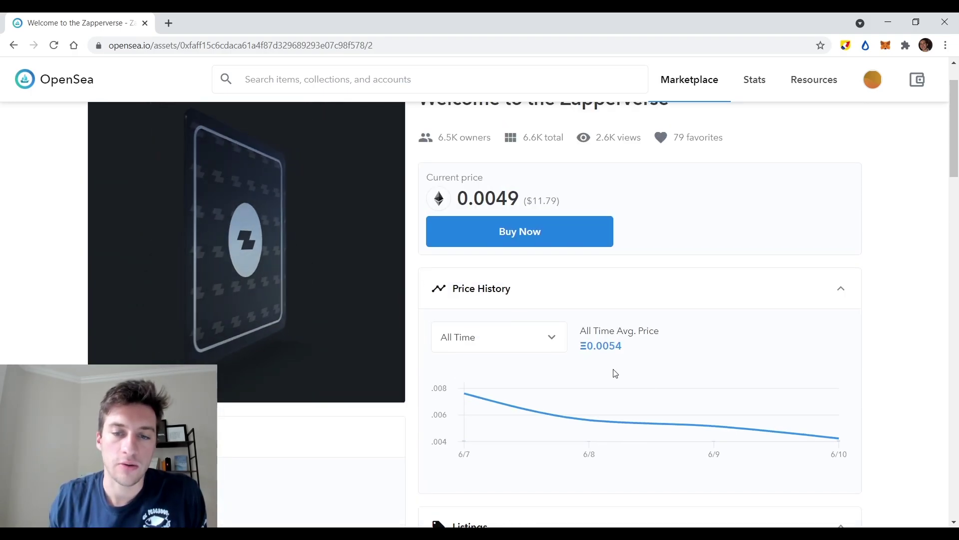
# Return to the most favorited results priced 0.00 to 0.01 ETH and look through them for cheap NFTs beyond the FCIC cards
pyautogui.click(15, 46)
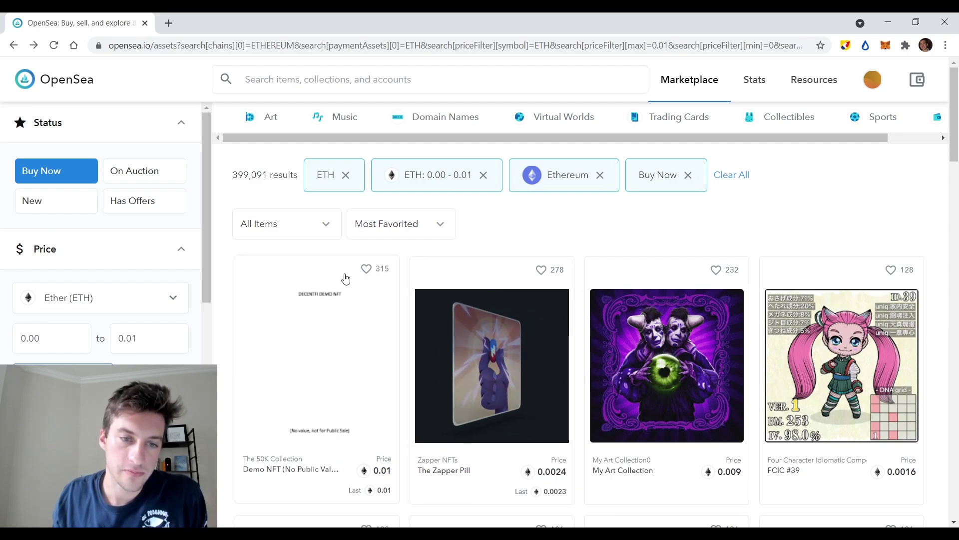
pyautogui.scroll(-5, 228, 247)
pyautogui.scroll(5, 239, 253)
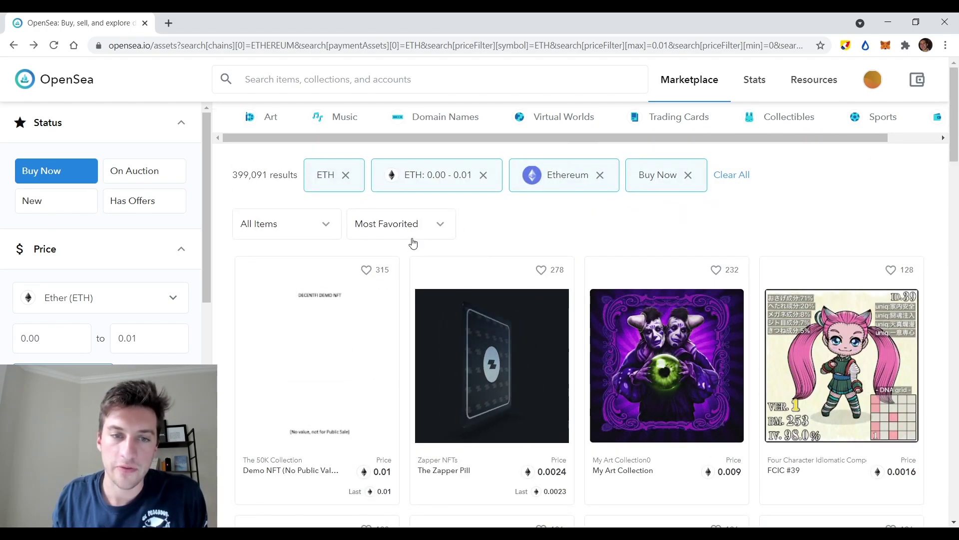
pyautogui.scroll(-15, 654, 225)
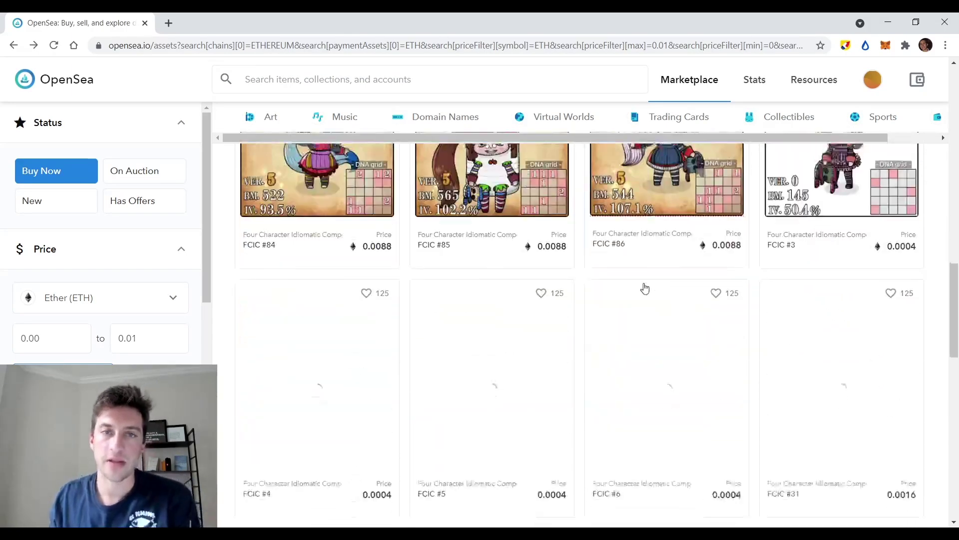
pyautogui.scroll(-10, 643, 281)
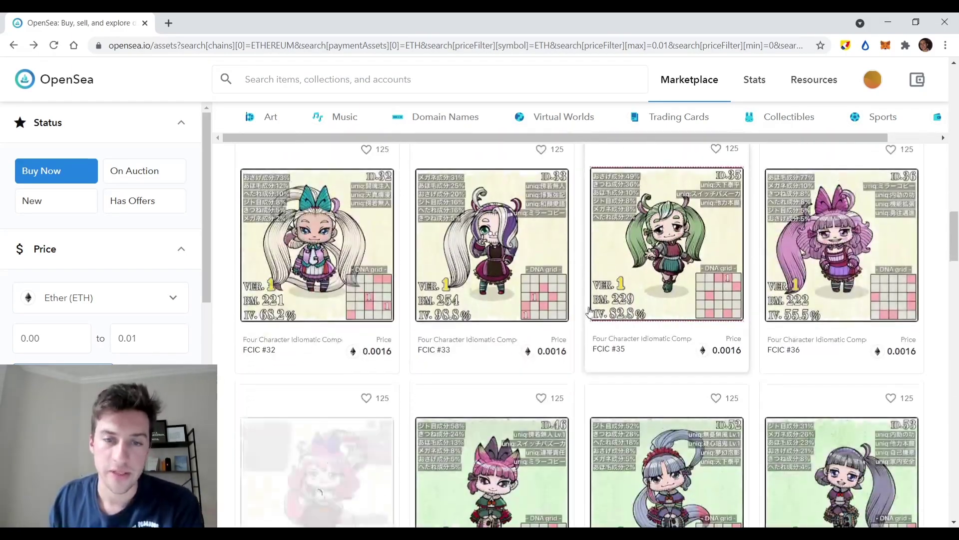
pyautogui.scroll(-9, 581, 320)
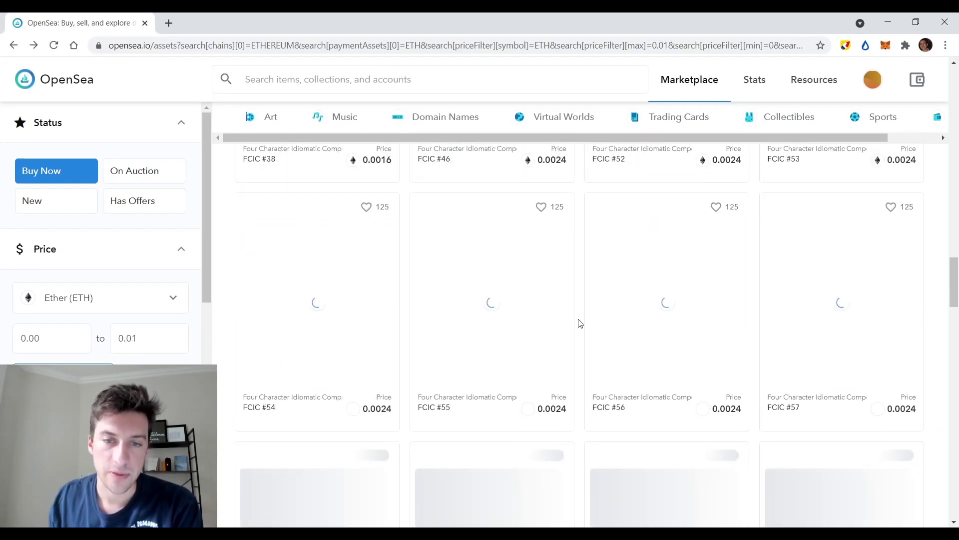
pyautogui.scroll(-4, 580, 323)
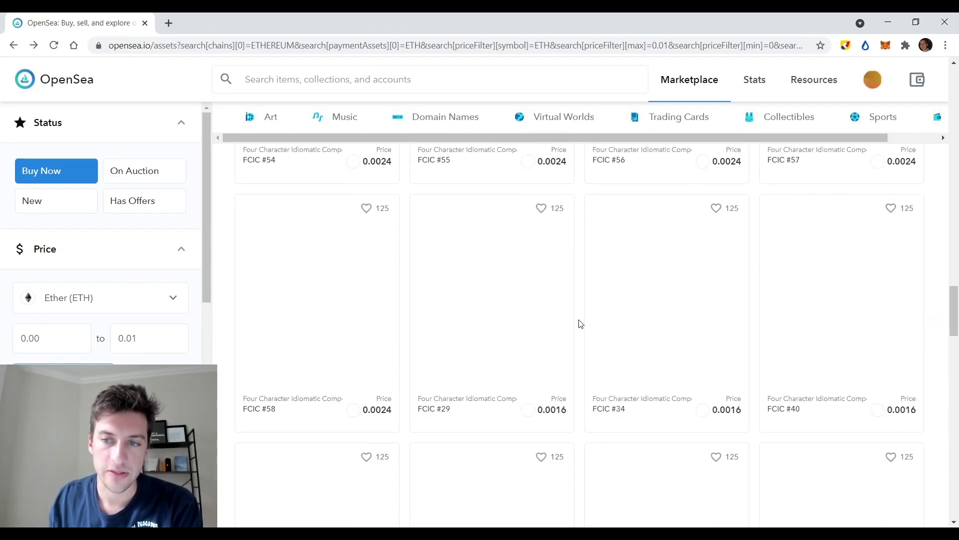
pyautogui.scroll(-10, 580, 324)
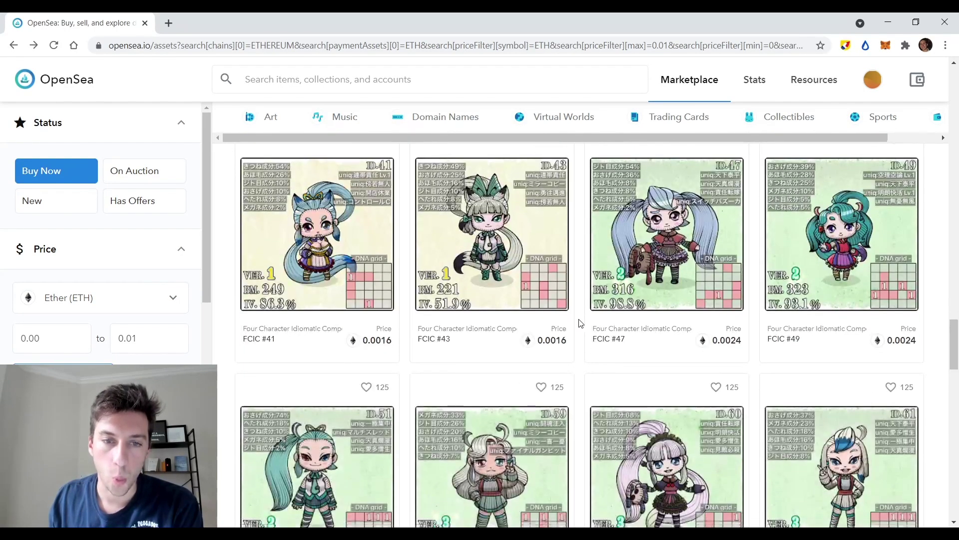
pyautogui.scroll(-12, 581, 325)
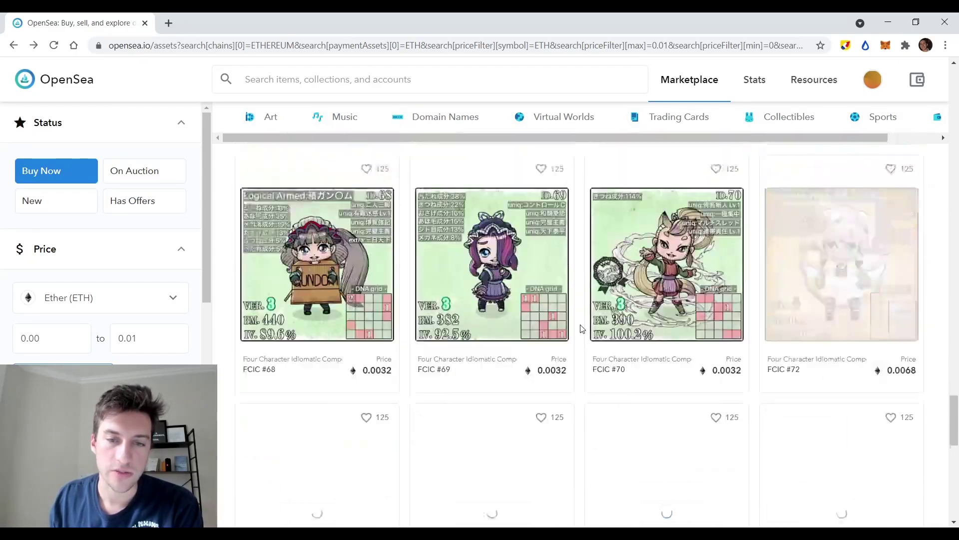
pyautogui.scroll(-15, 583, 328)
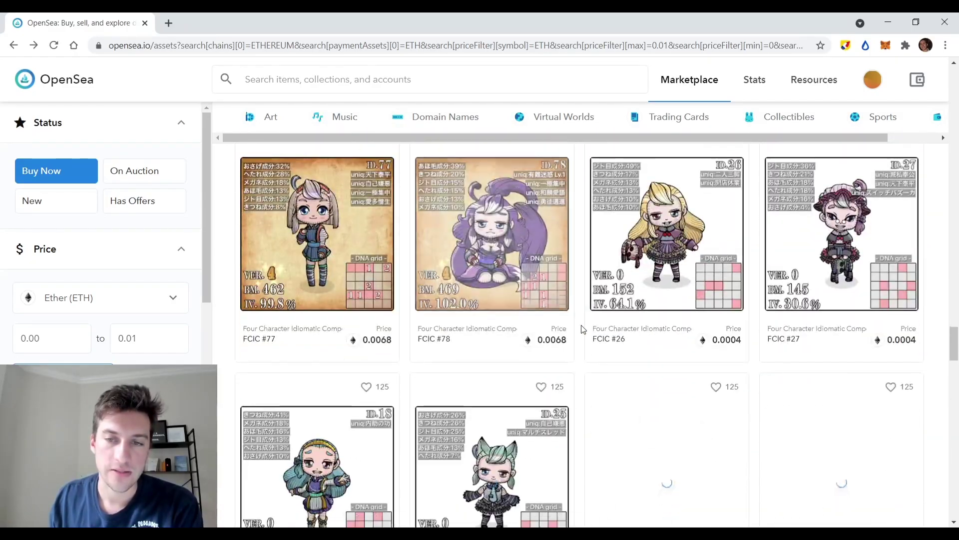
pyautogui.scroll(-4, 582, 329)
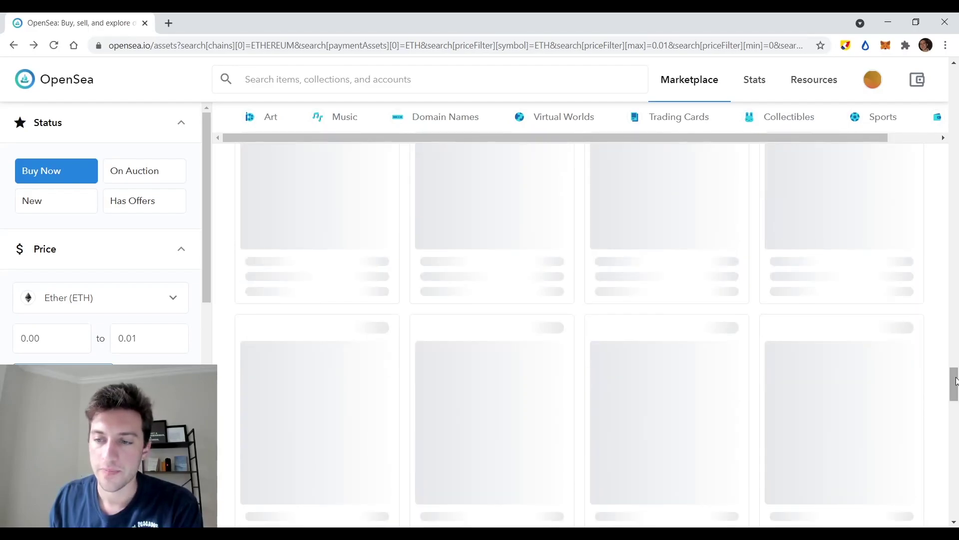
# Narrow the results to the Sports category and look over its most favorited items
pyautogui.moveTo(952, 381); pyautogui.dragTo(923, 109)
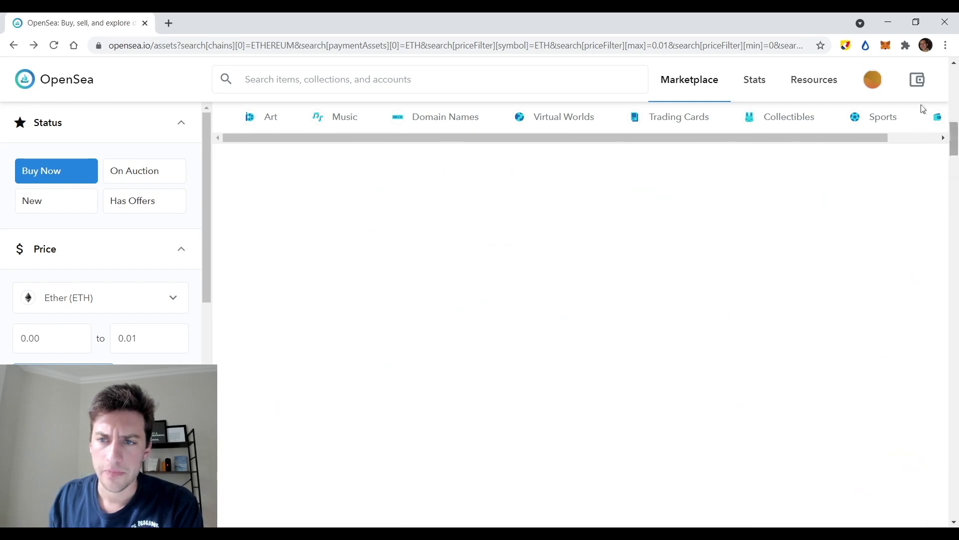
pyautogui.click(875, 118)
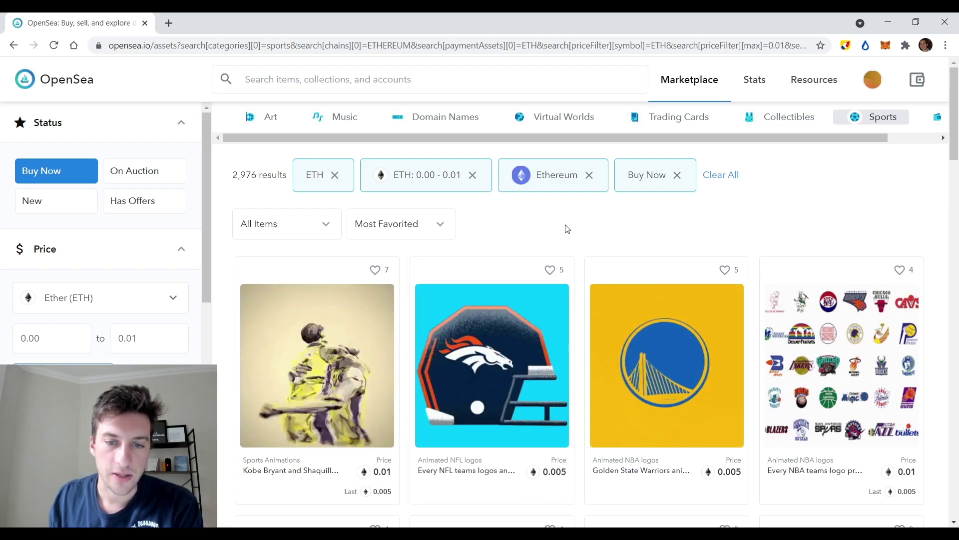
pyautogui.scroll(-2, 649, 260)
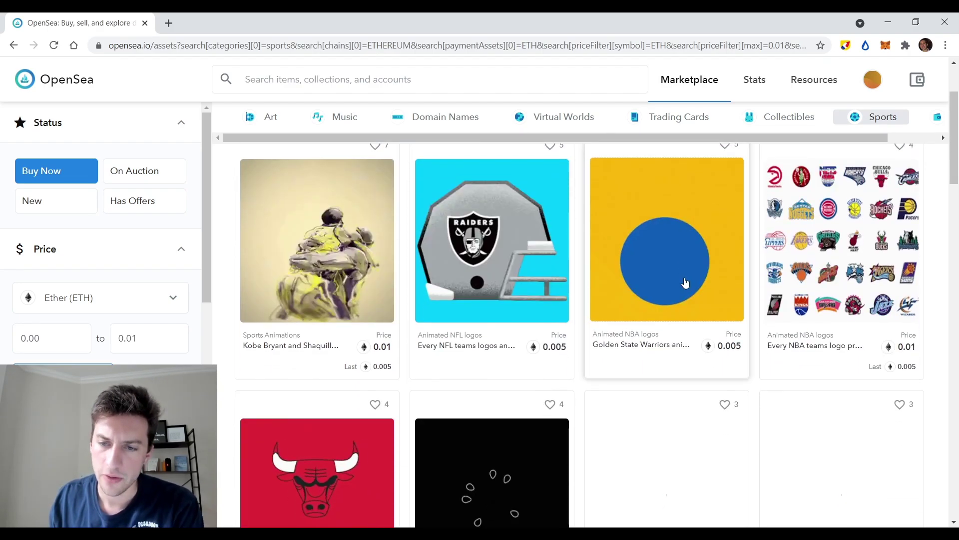
# Open the Golden State Warriors animated logo item and examine its price history, listings, offers, trading history and related collection items
pyautogui.click(689, 272)
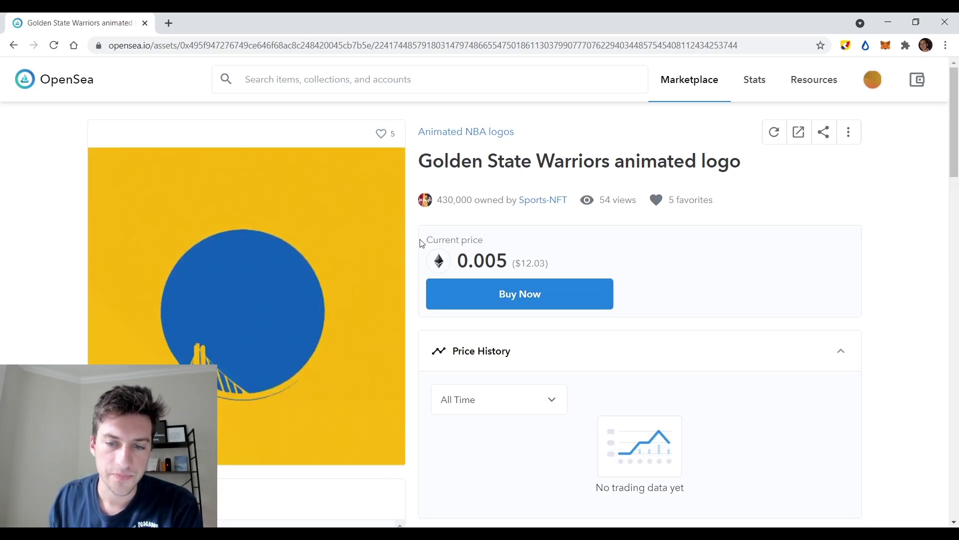
pyautogui.scroll(-5, 422, 250)
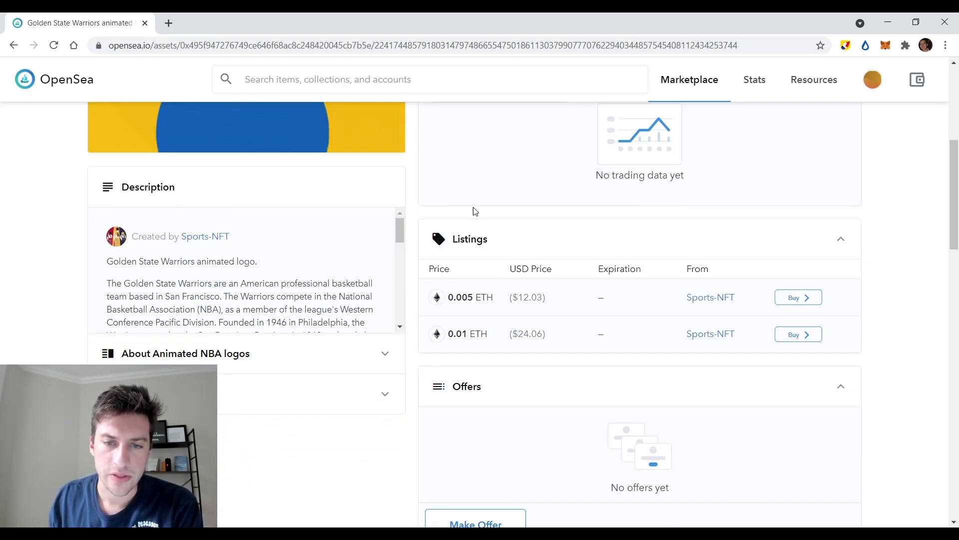
pyautogui.scroll(-10, 424, 321)
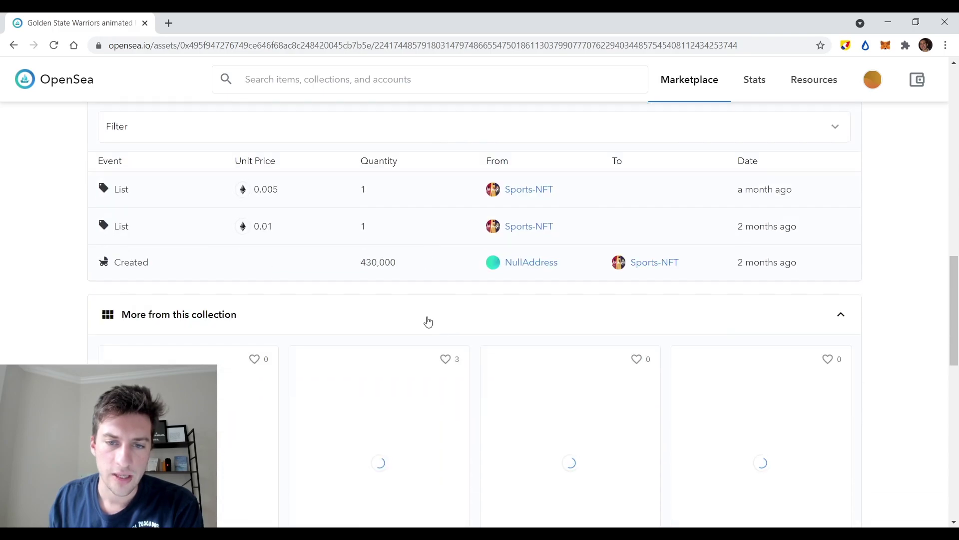
pyautogui.scroll(-5, 450, 327)
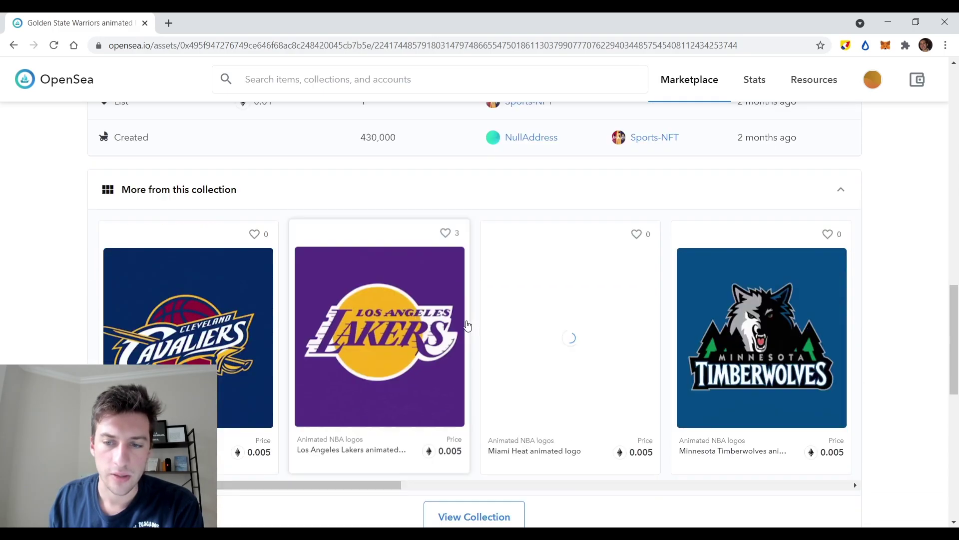
pyautogui.scroll(9, 461, 328)
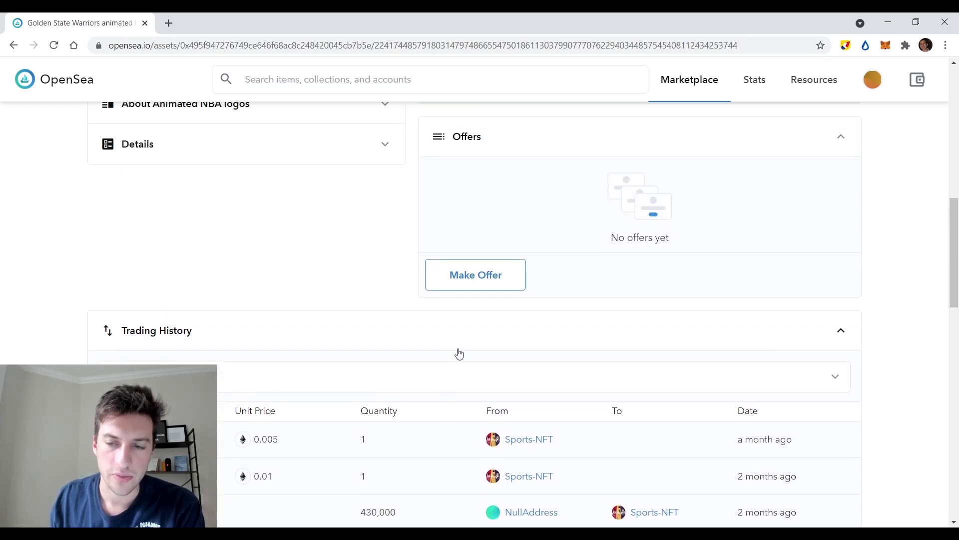
pyautogui.scroll(10, 466, 354)
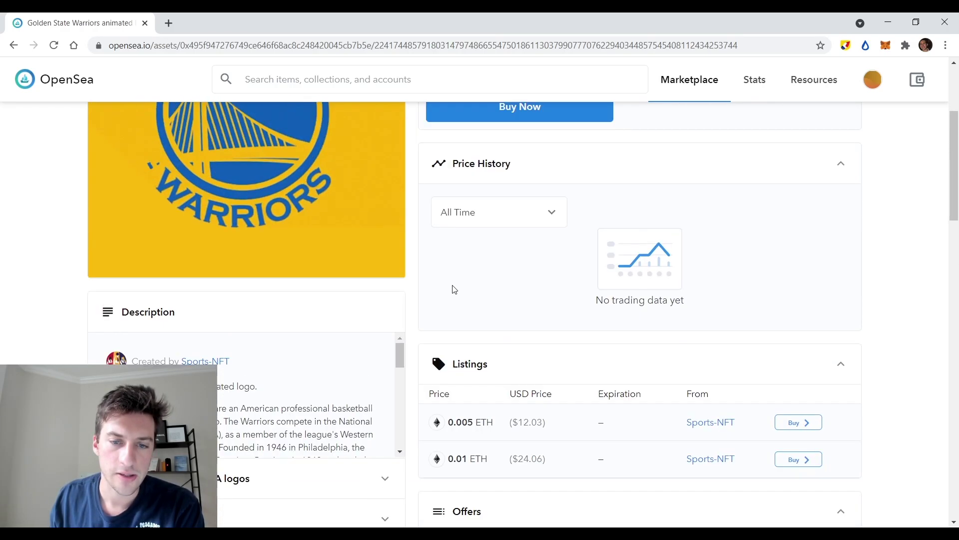
# Go back to the Sports results and look through more of the items on offer
pyautogui.hotkey('alt', 'Left')
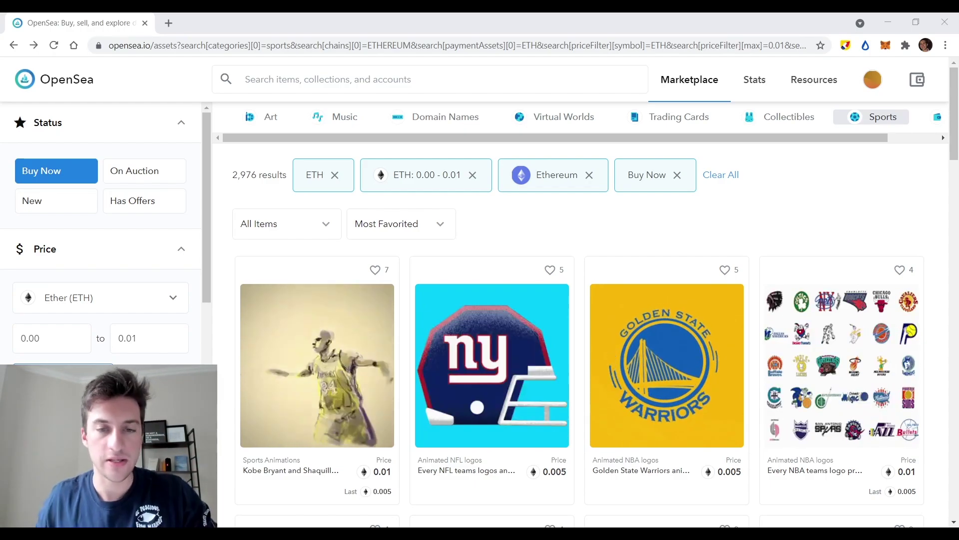
pyautogui.scroll(-5, 717, 385)
pyautogui.scroll(-3, 648, 261)
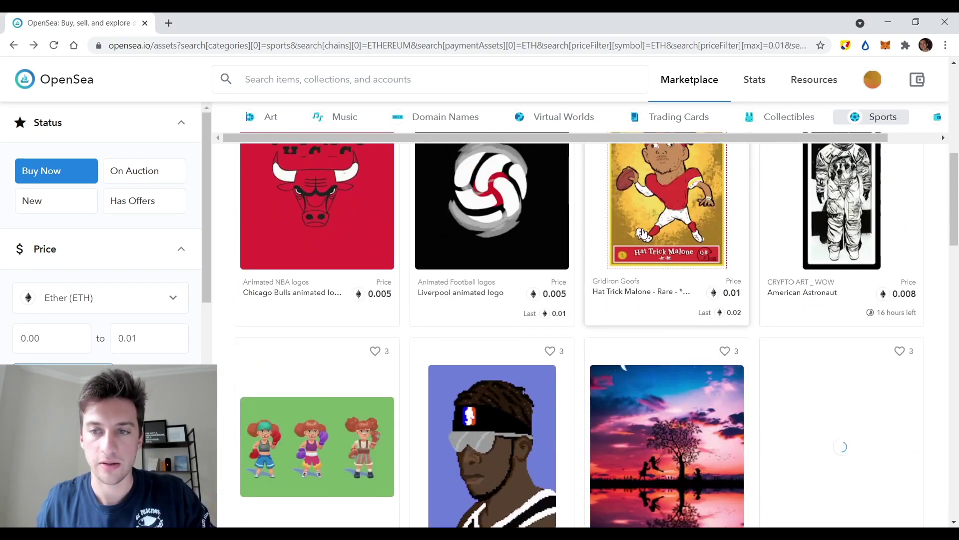
# Remove the Sports category filter and look over the most favorited results across all categories
pyautogui.scroll(9, 647, 261)
pyautogui.click(876, 119)
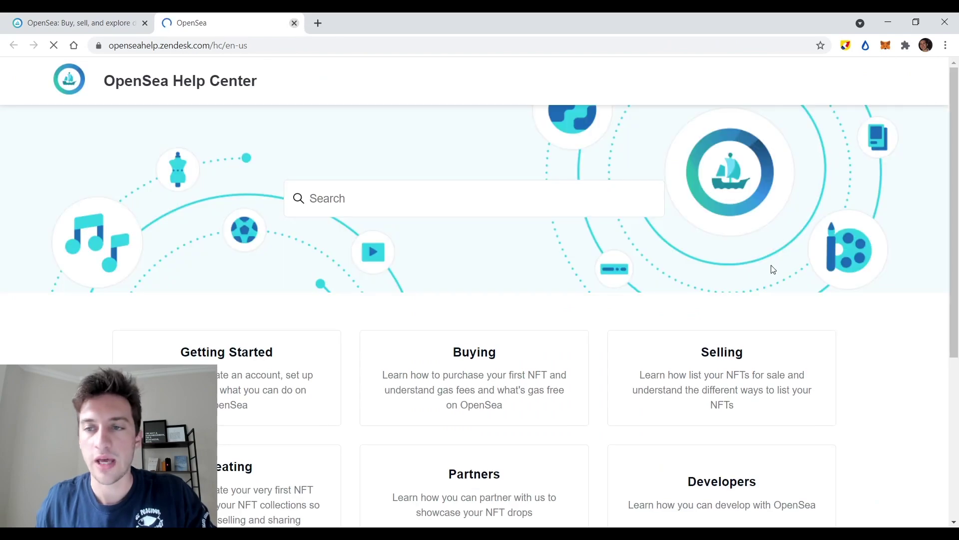
pyautogui.hotkey('ctrl', 'w')
pyautogui.click(878, 119)
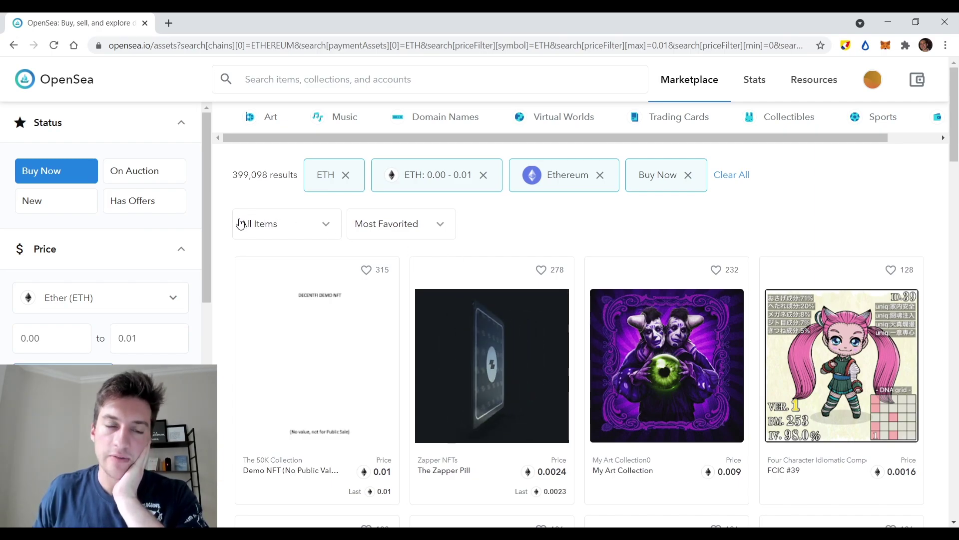
pyautogui.scroll(-6, 229, 230)
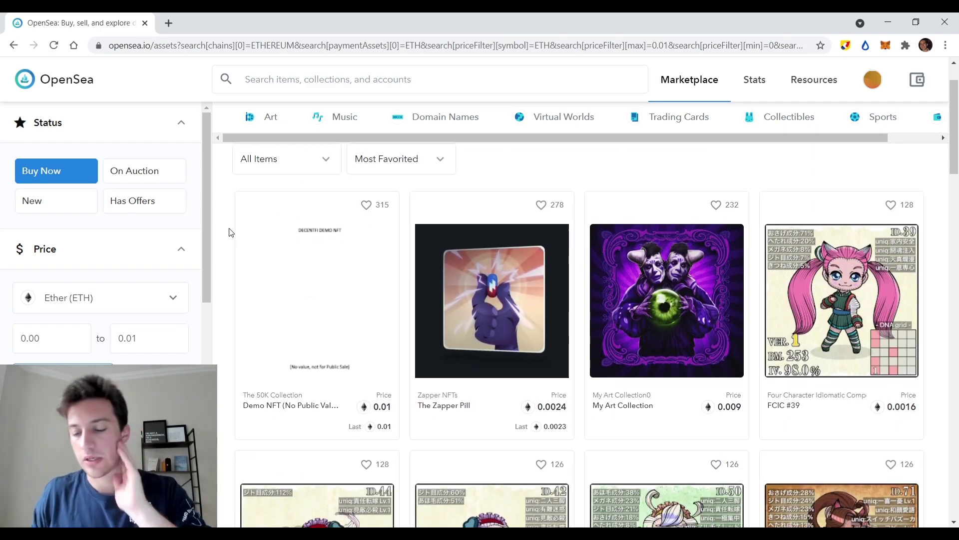
pyautogui.scroll(6, 229, 235)
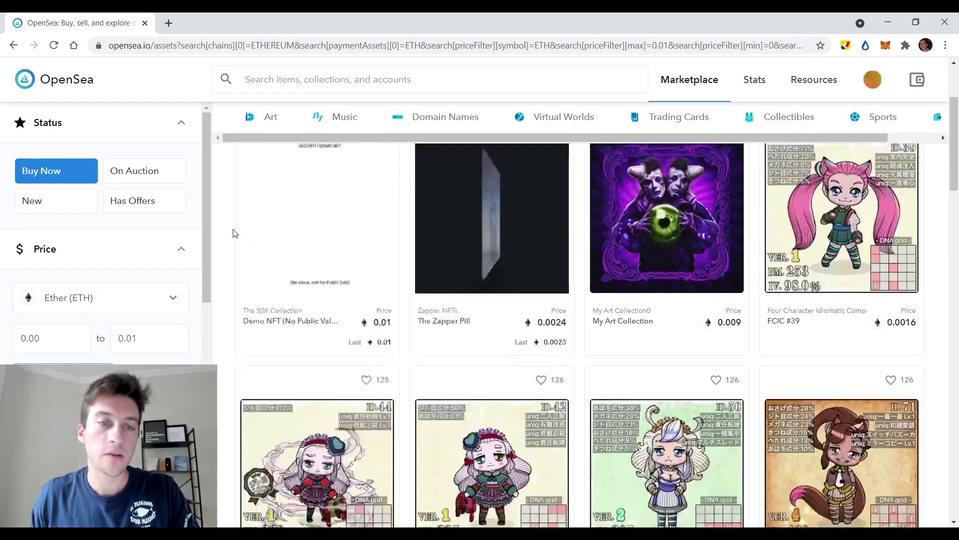